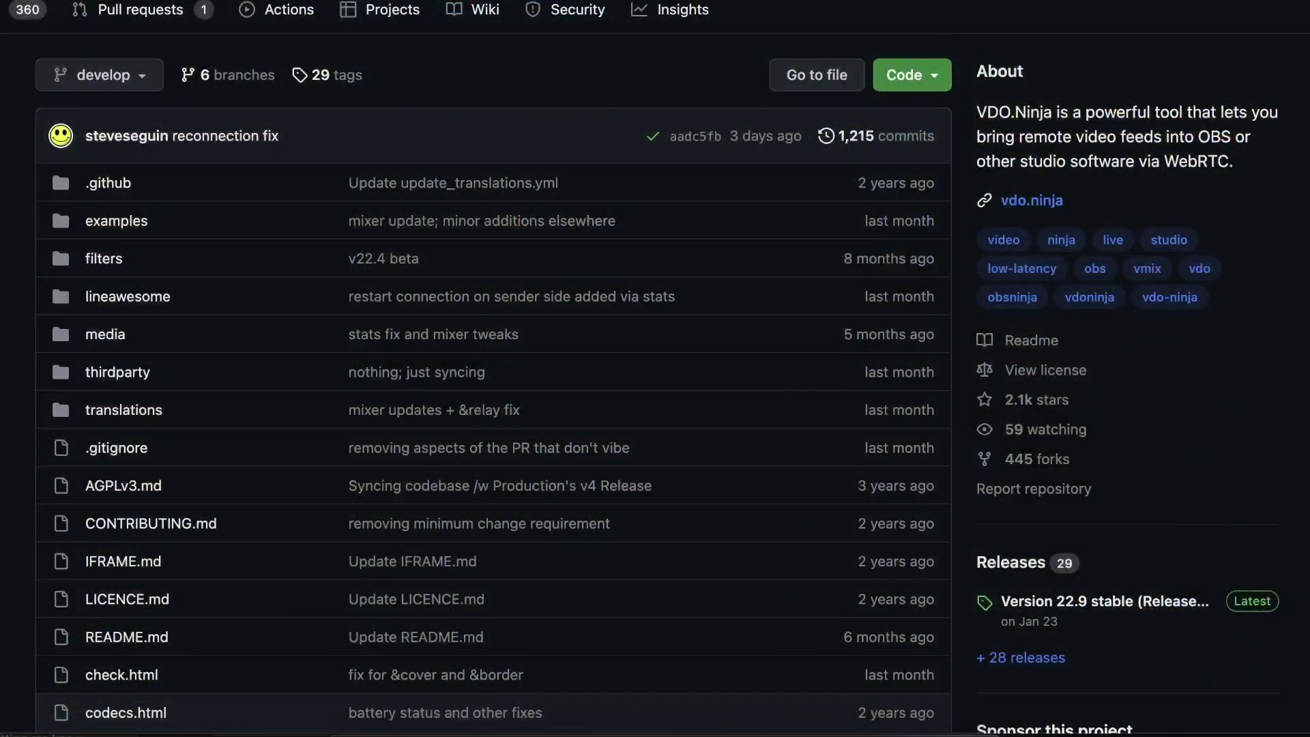
- Scroll the VDO.Ninja repository page past the file list and README to the Privacy section
scroll(491, 369, down, 15)
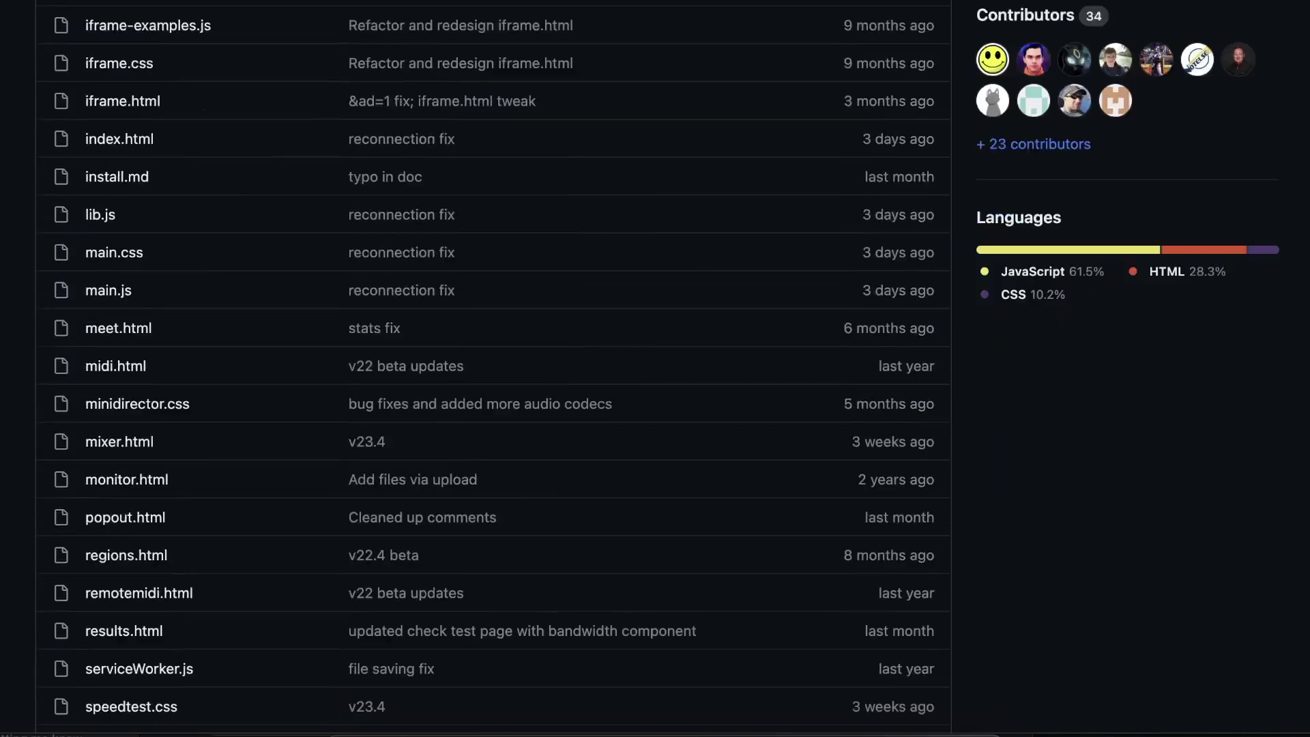
scroll(492, 369, down, 20)
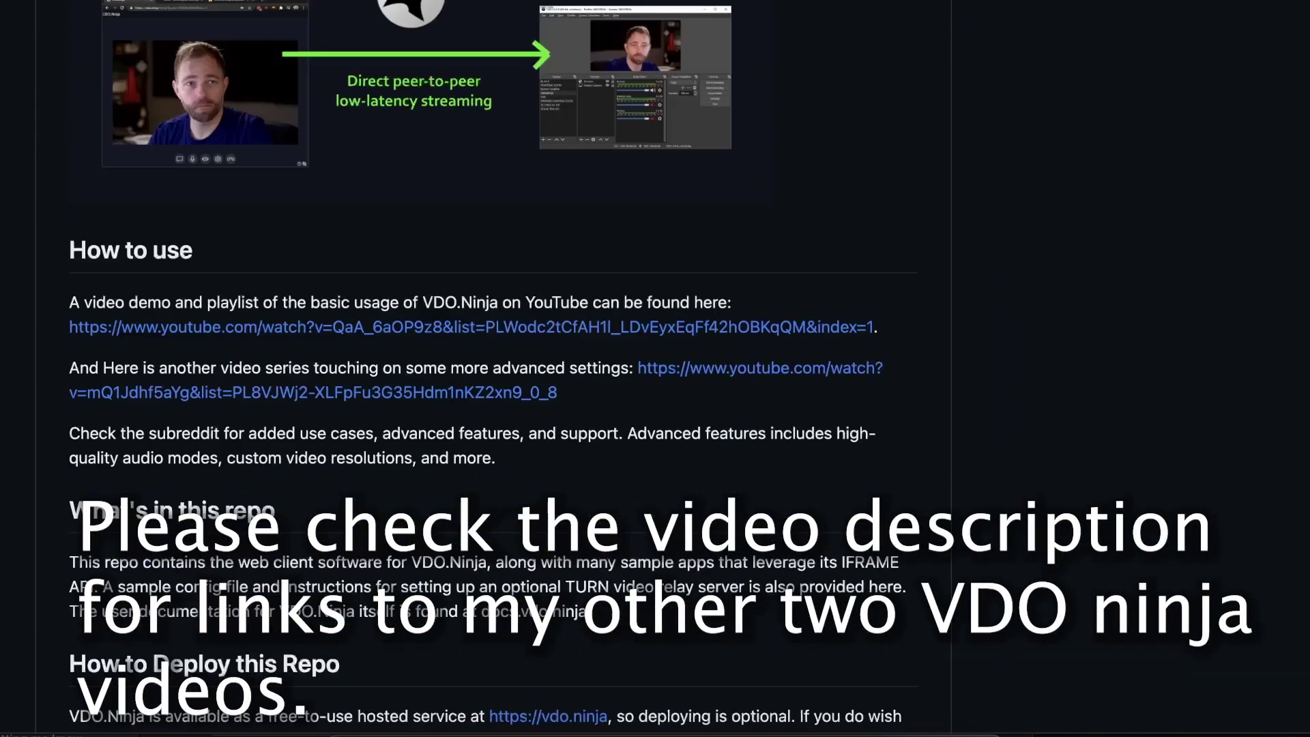
scroll(492, 369, down, 20)
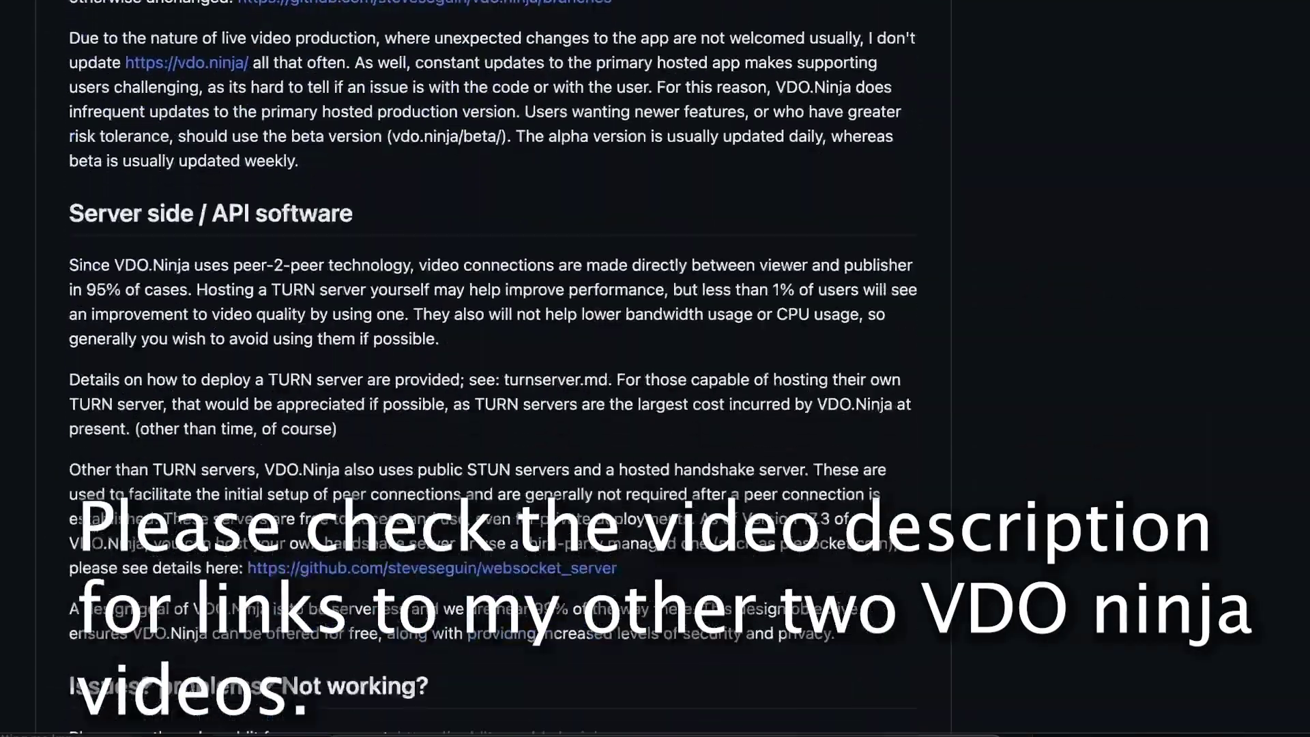
scroll(491, 368, down, 8)
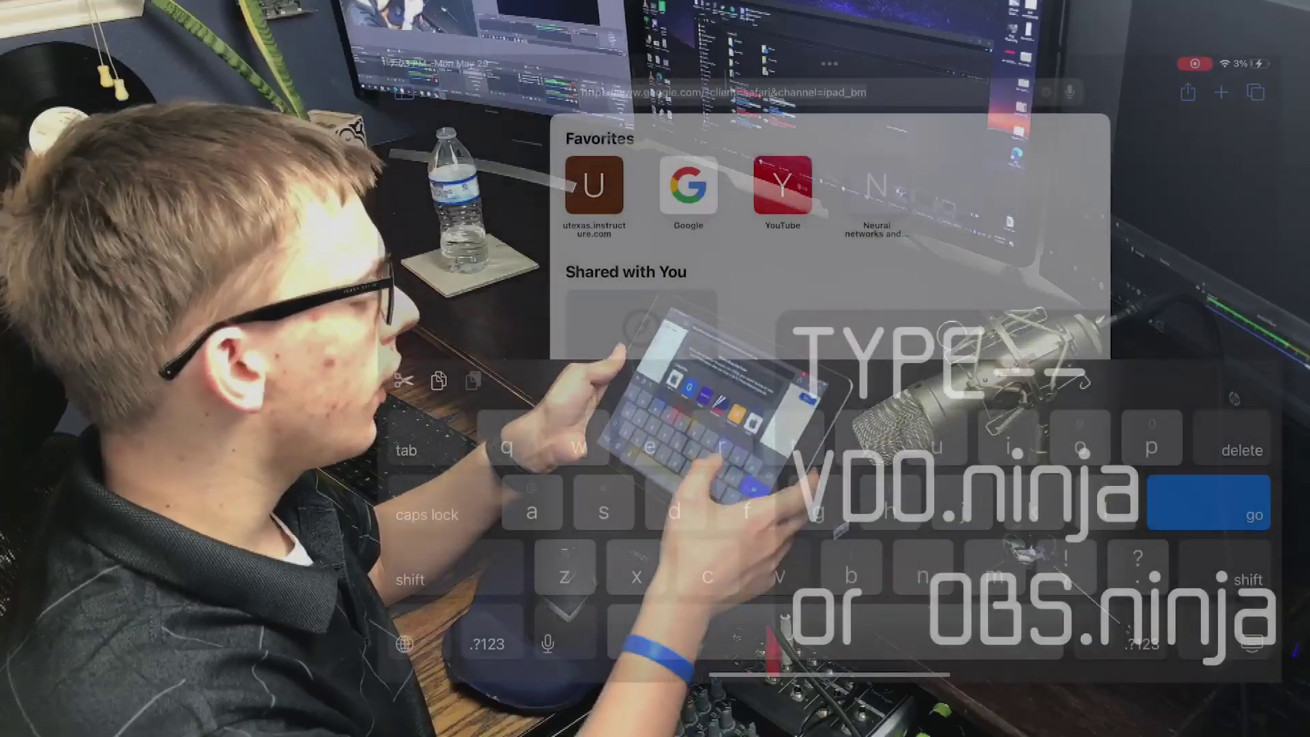
- Go to vdo.ninja in iPad Safari and scroll down to the camera-sharing options
text(vdo.ni)
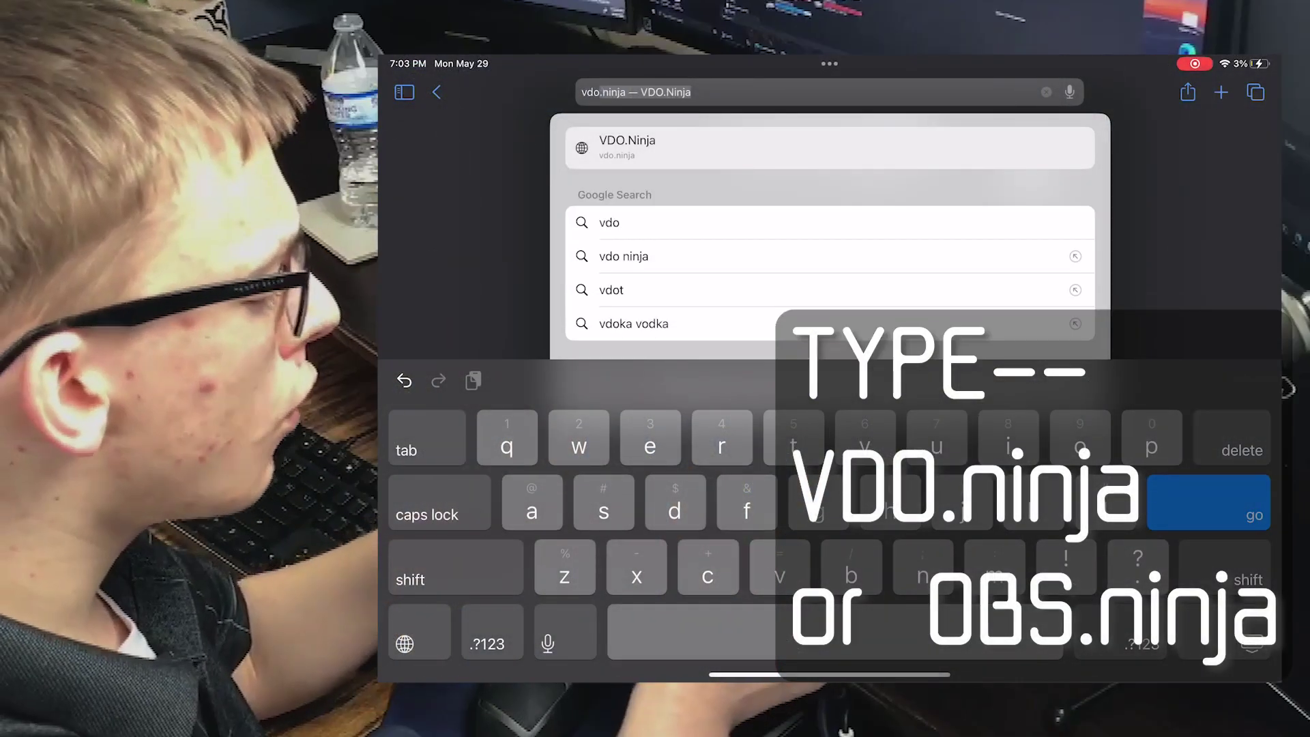
text(nja)
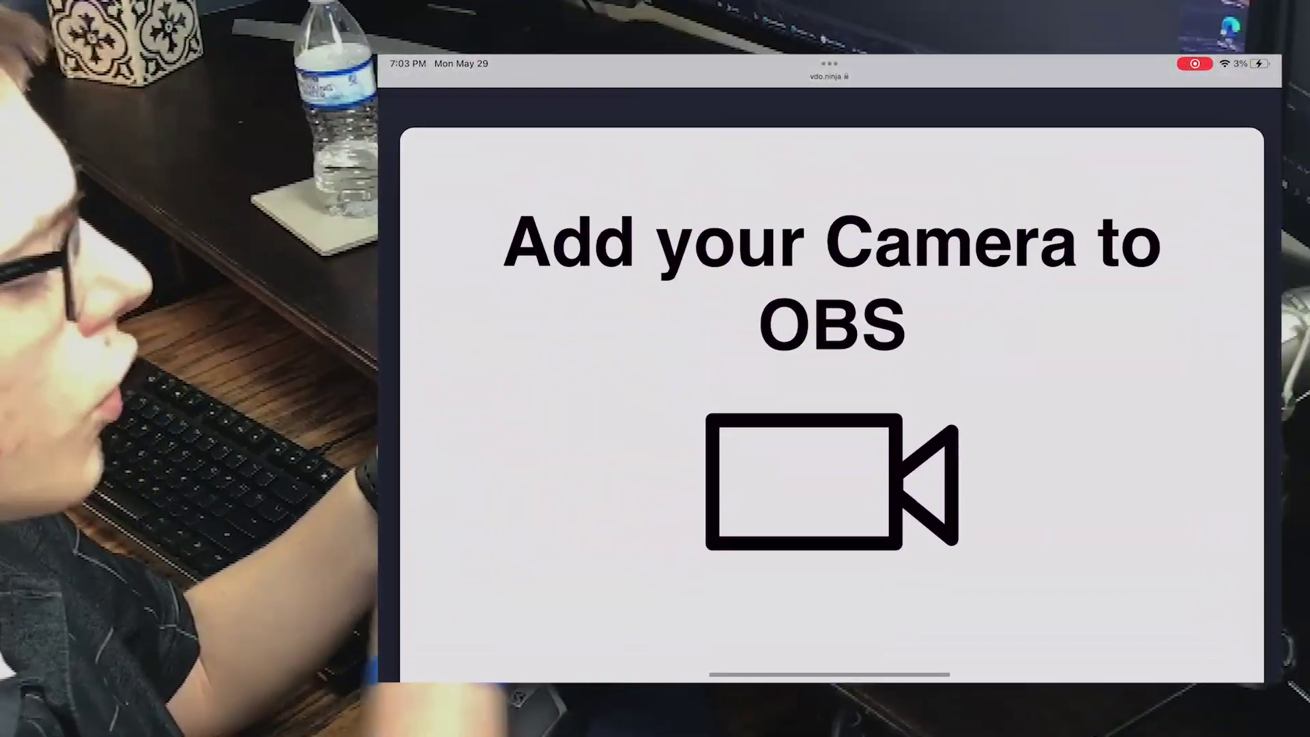
scroll(830, 369, down, 5)
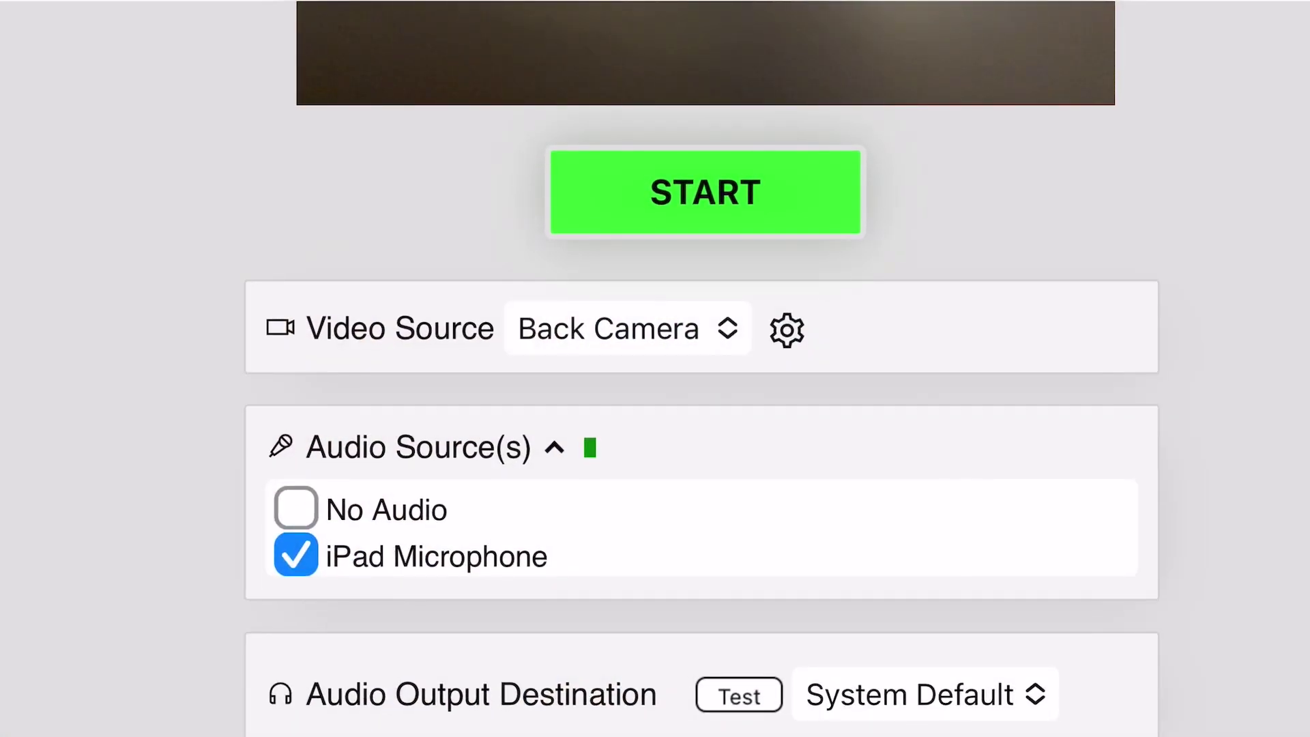
- Tick No Audio so the iPad Microphone is no longer sent
click(296, 508)
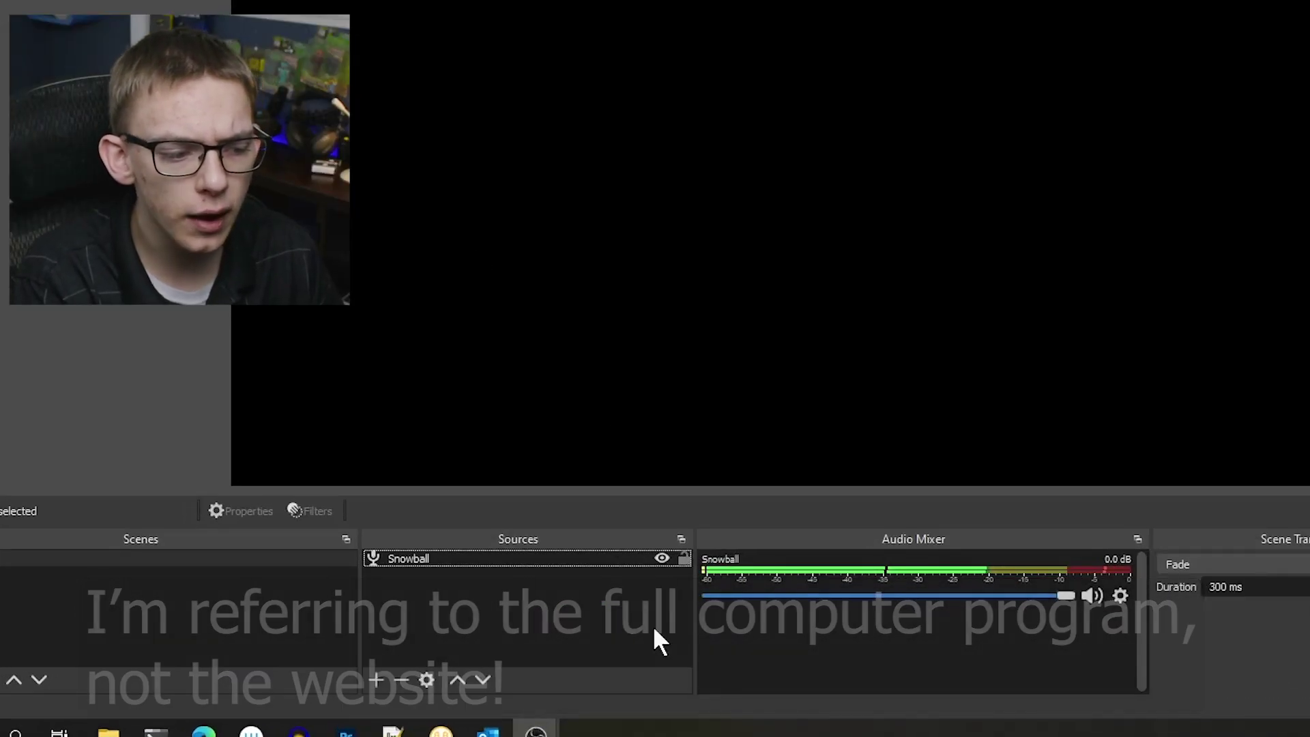
click(376, 679)
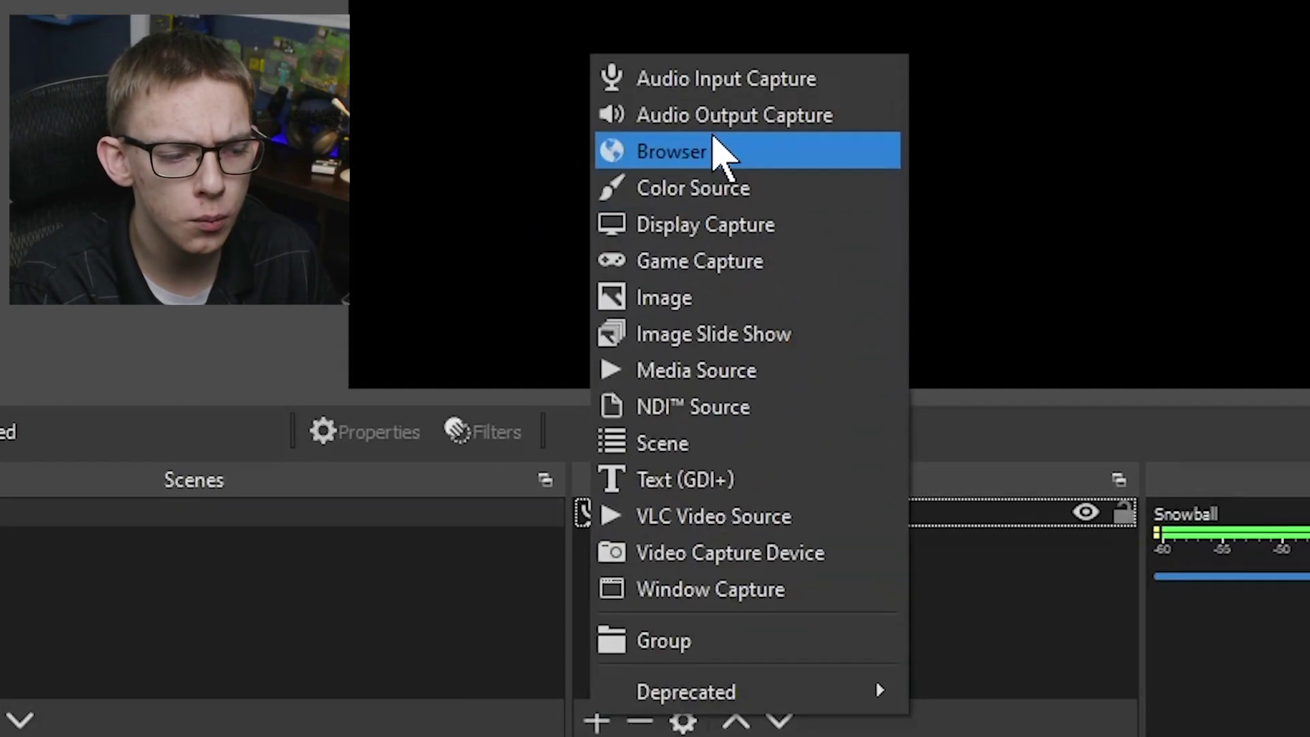
click(447, 345)
text(One-time ninja)
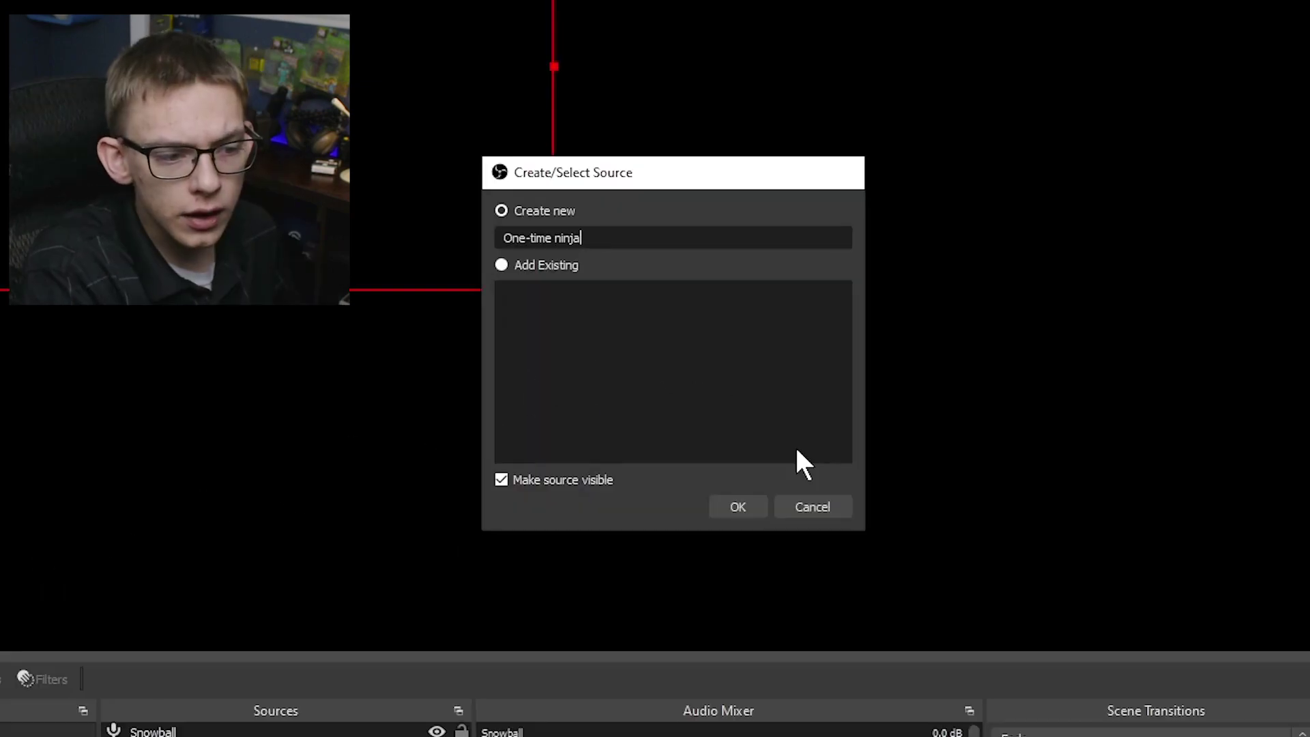
key(Return)
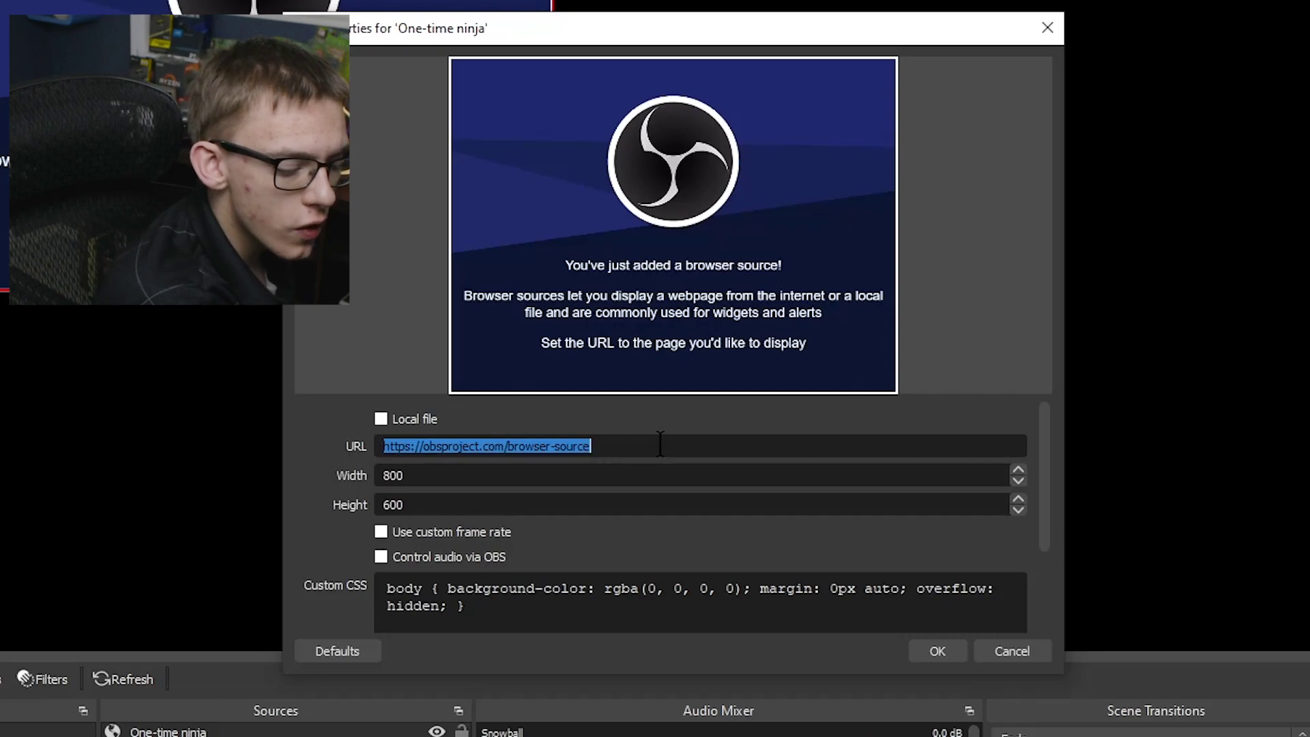
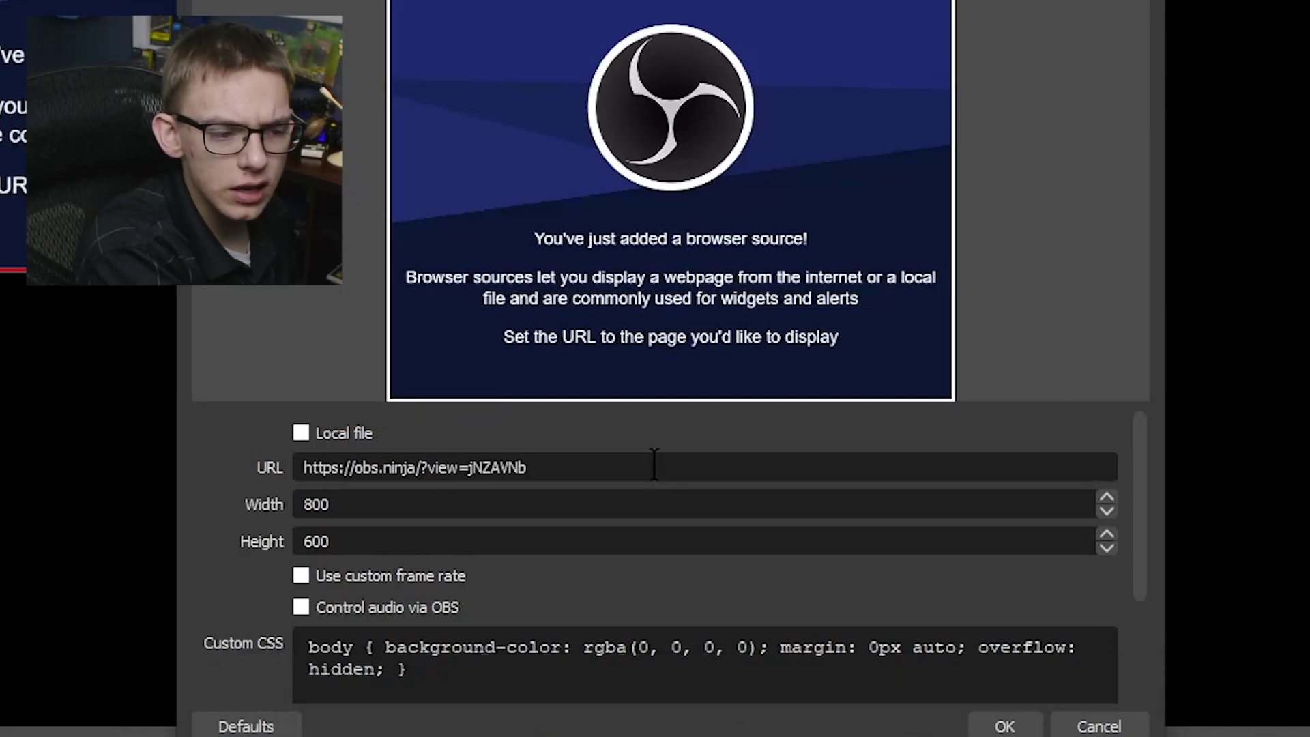
double_click(442, 501)
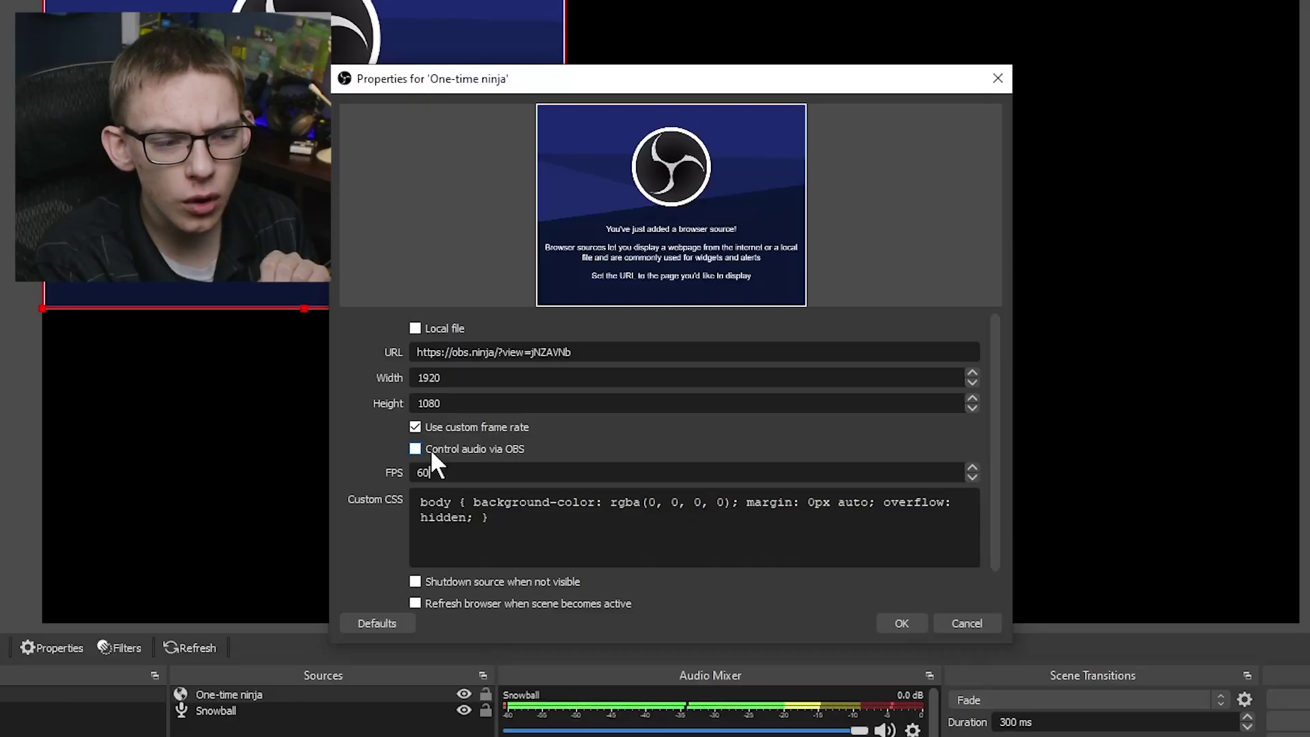
- Enable Control audio via OBS for One-time ninja and confirm its properties
click(432, 451)
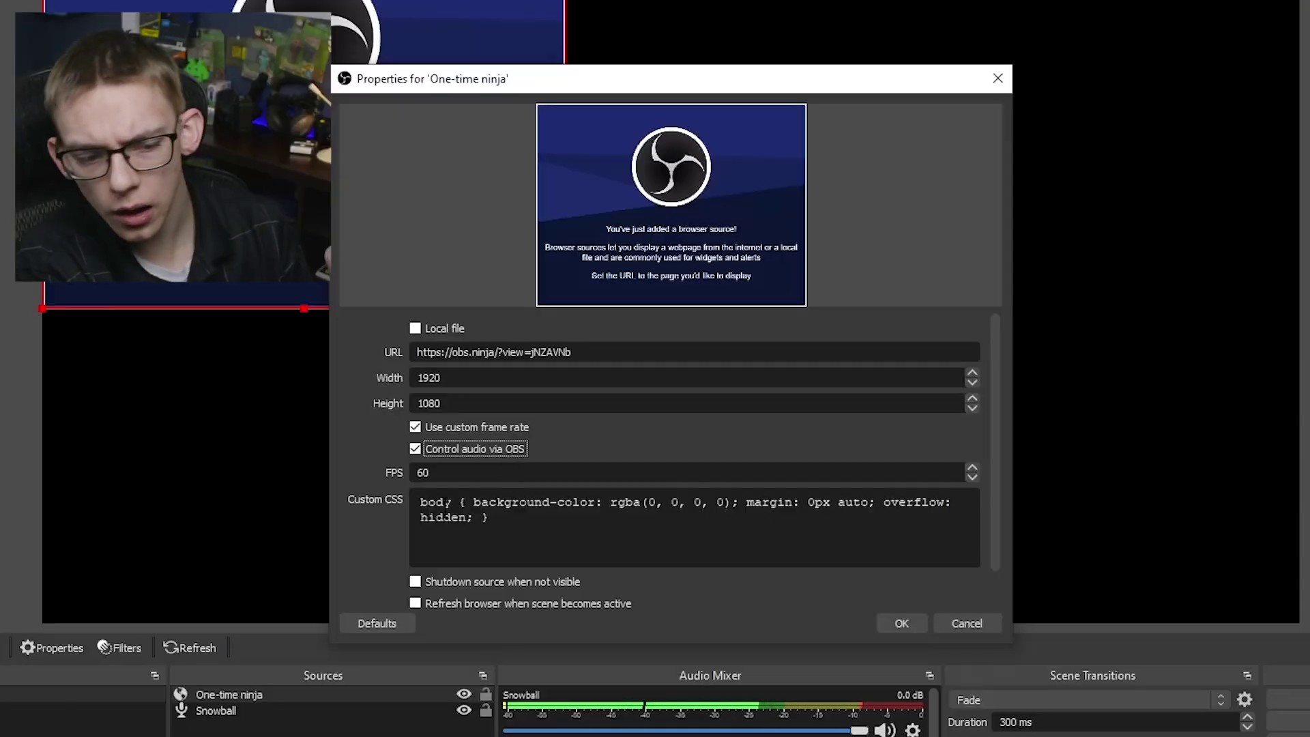
scroll(354, 540, down, 1)
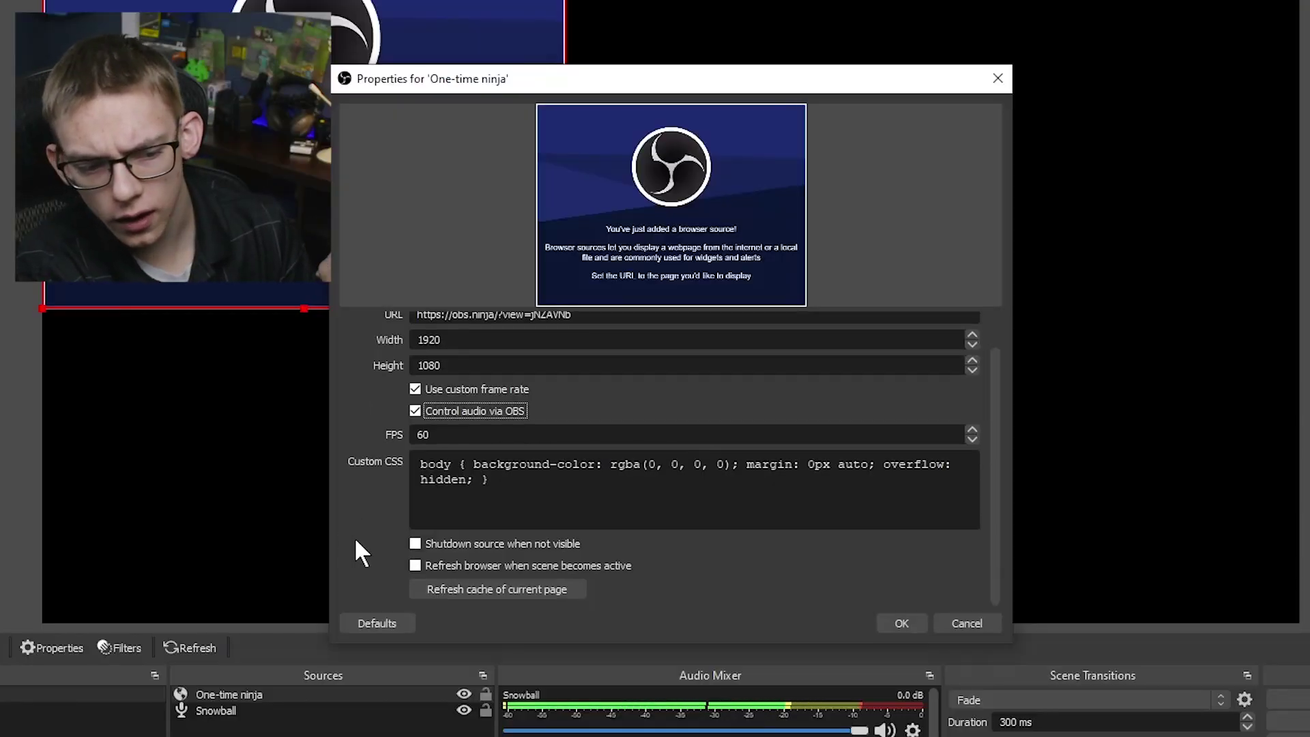
click(902, 623)
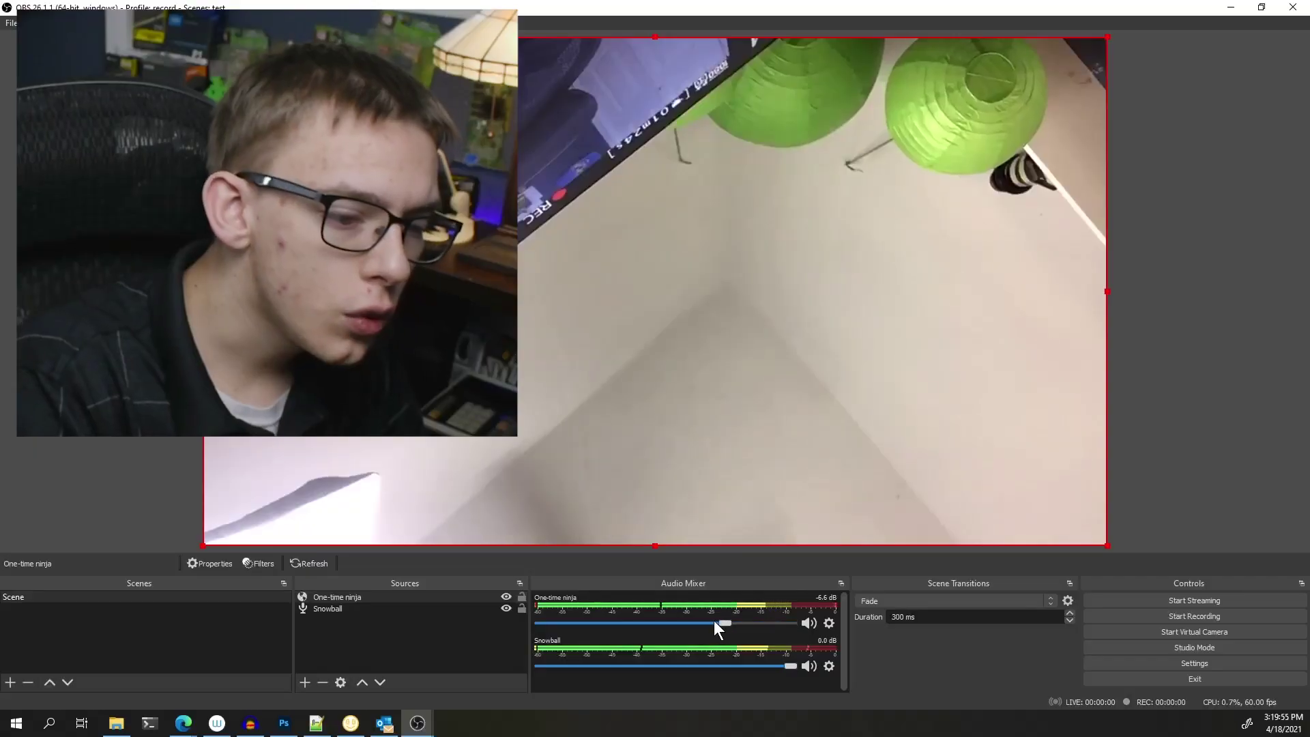
- Drop the One-time ninja mixer fader to about -10.9 dB
click(693, 620)
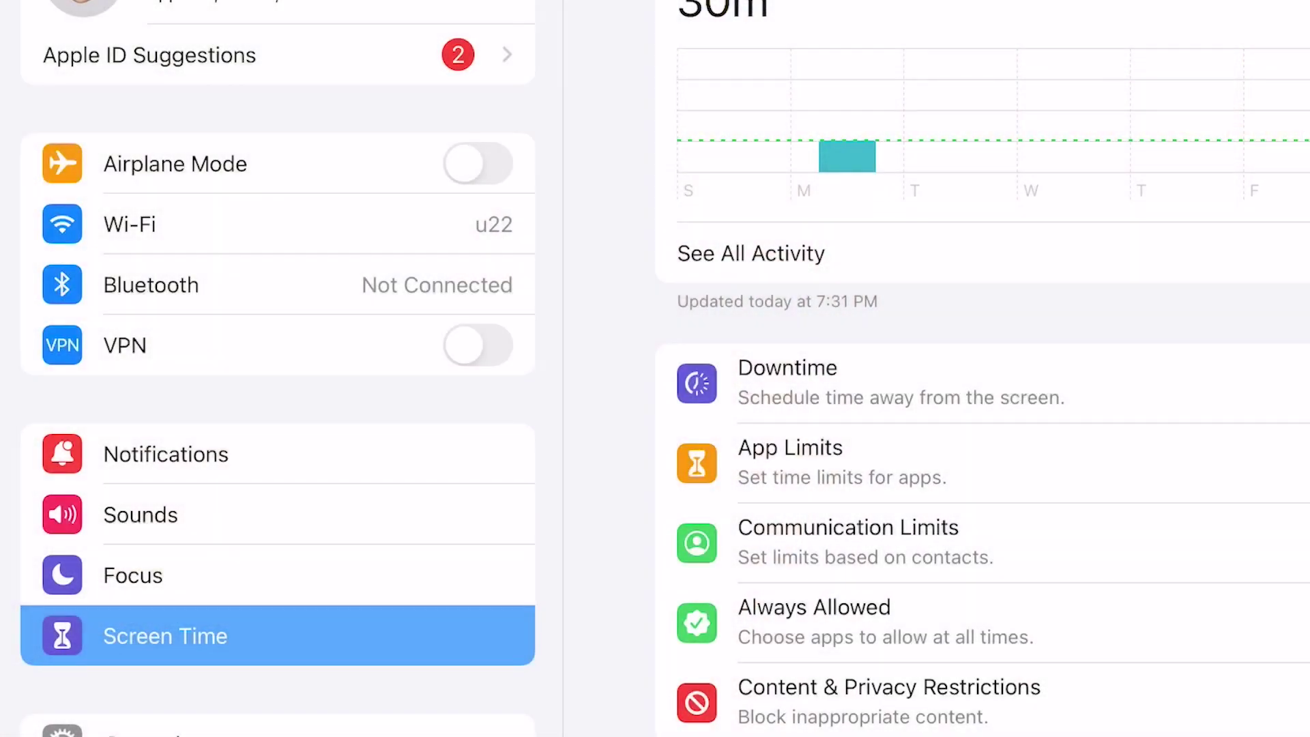
- Open Wi-Fi in the iPad Settings sidebar
click(146, 225)
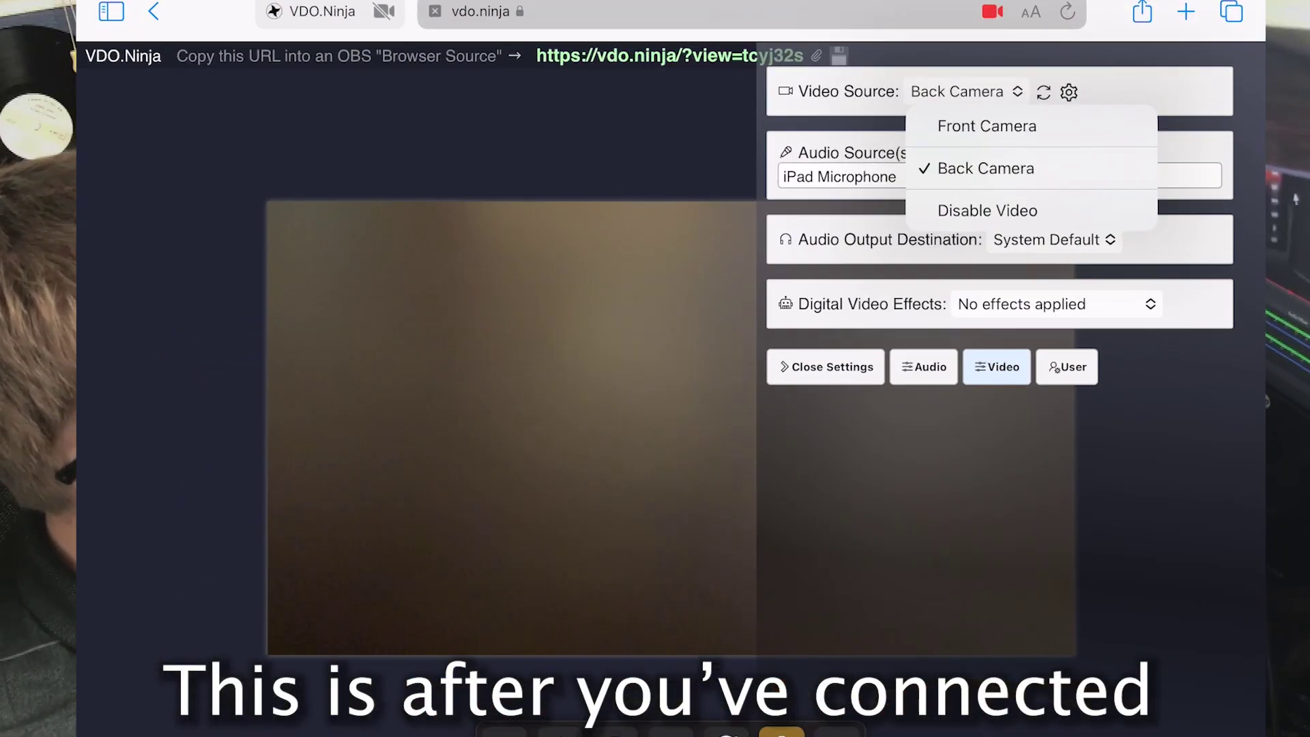
- Set the VDO.Ninja video source to Front Camera and view the Echo Cancellation options
click(1079, 191)
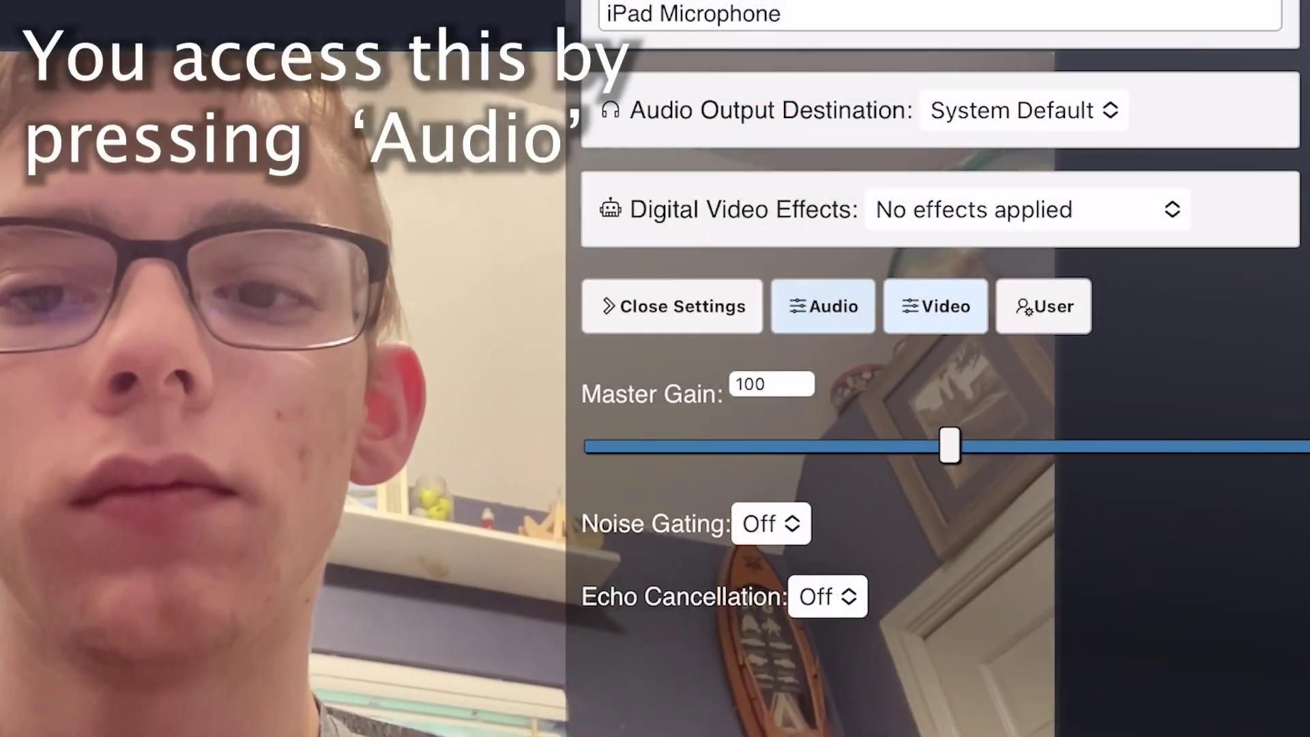
click(828, 596)
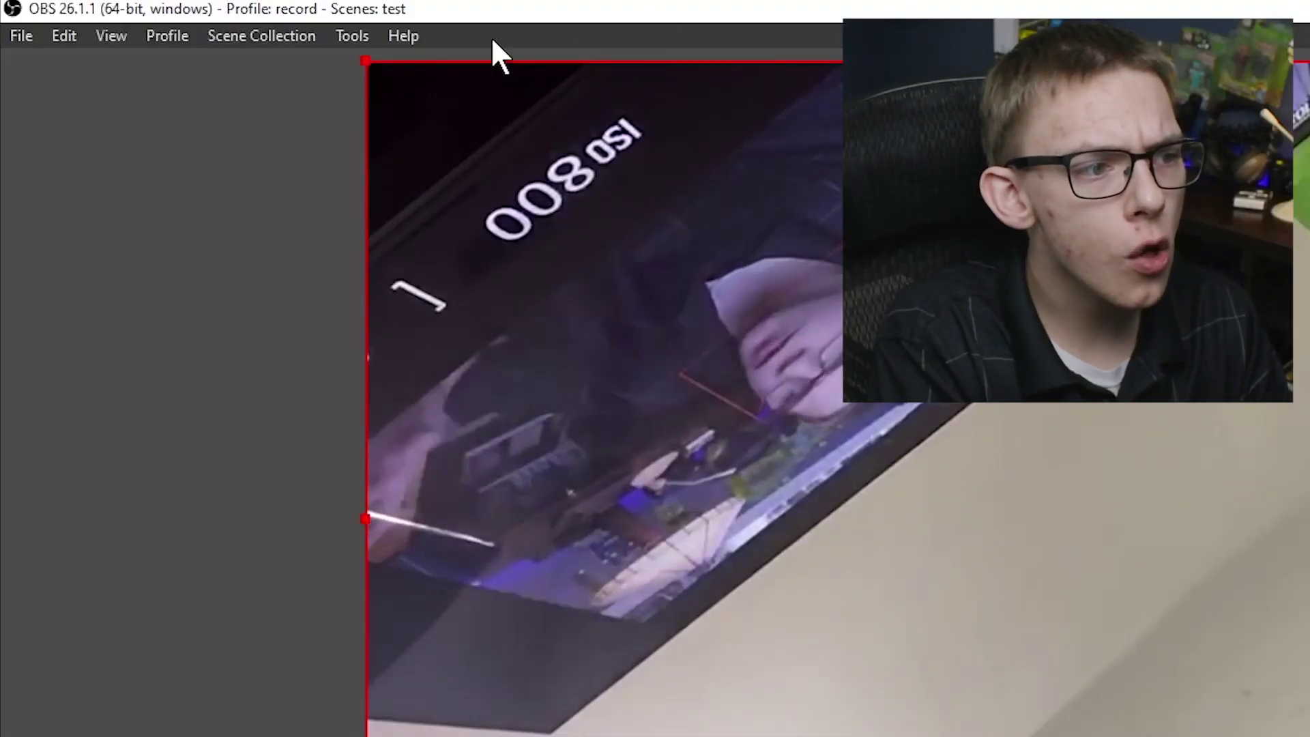
- Run Help > Check For Updates in OBS Studio to confirm no newer version exists
click(403, 35)
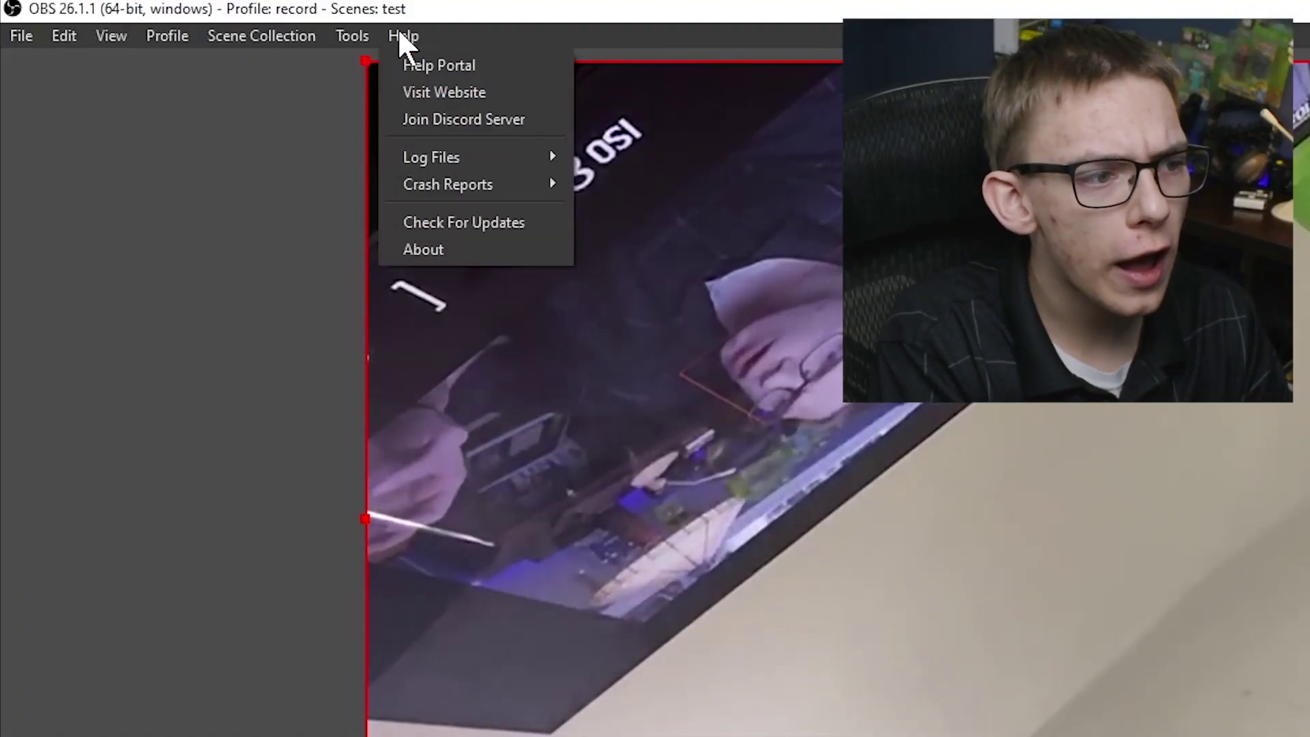
click(473, 218)
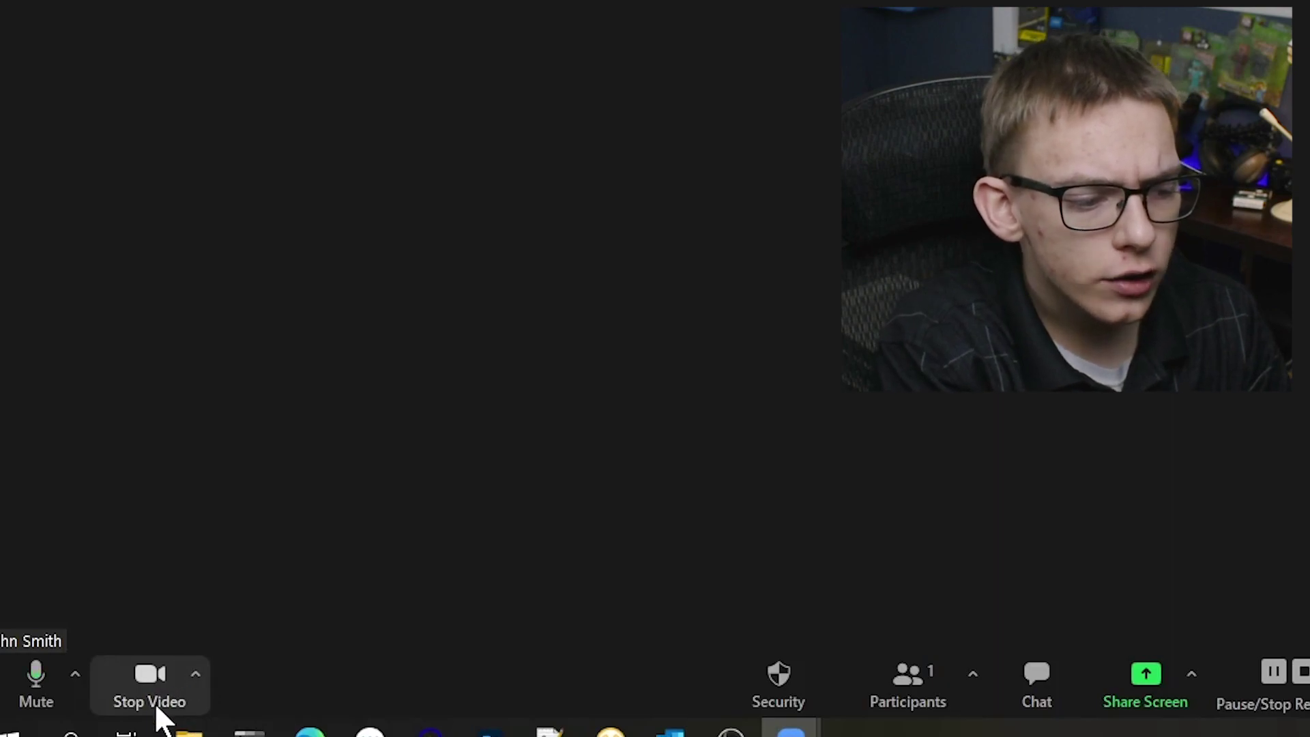
- Select OBS Virtual Camera as Zoom's camera
click(196, 674)
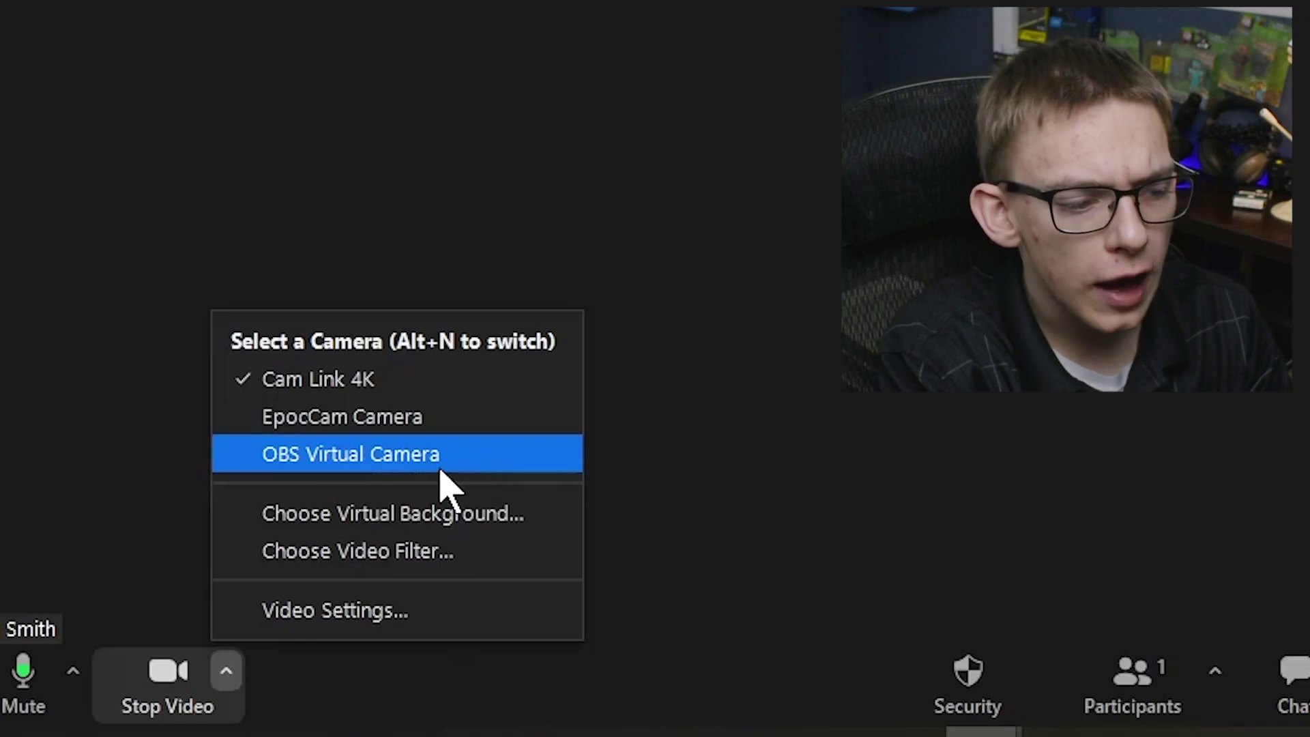
click(450, 468)
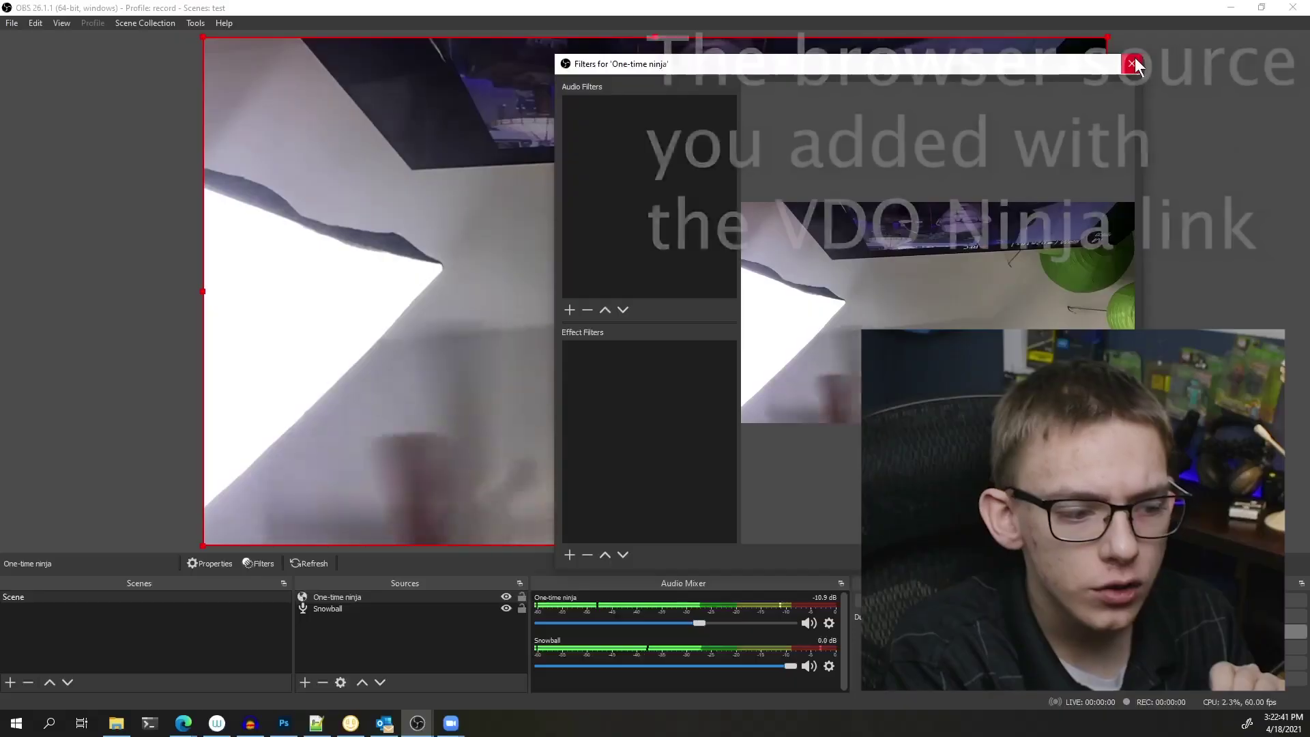
- Open the One-time ninja source's Filters window, starting and cancelling a Chroma Key effect filter
right_click(334, 596)
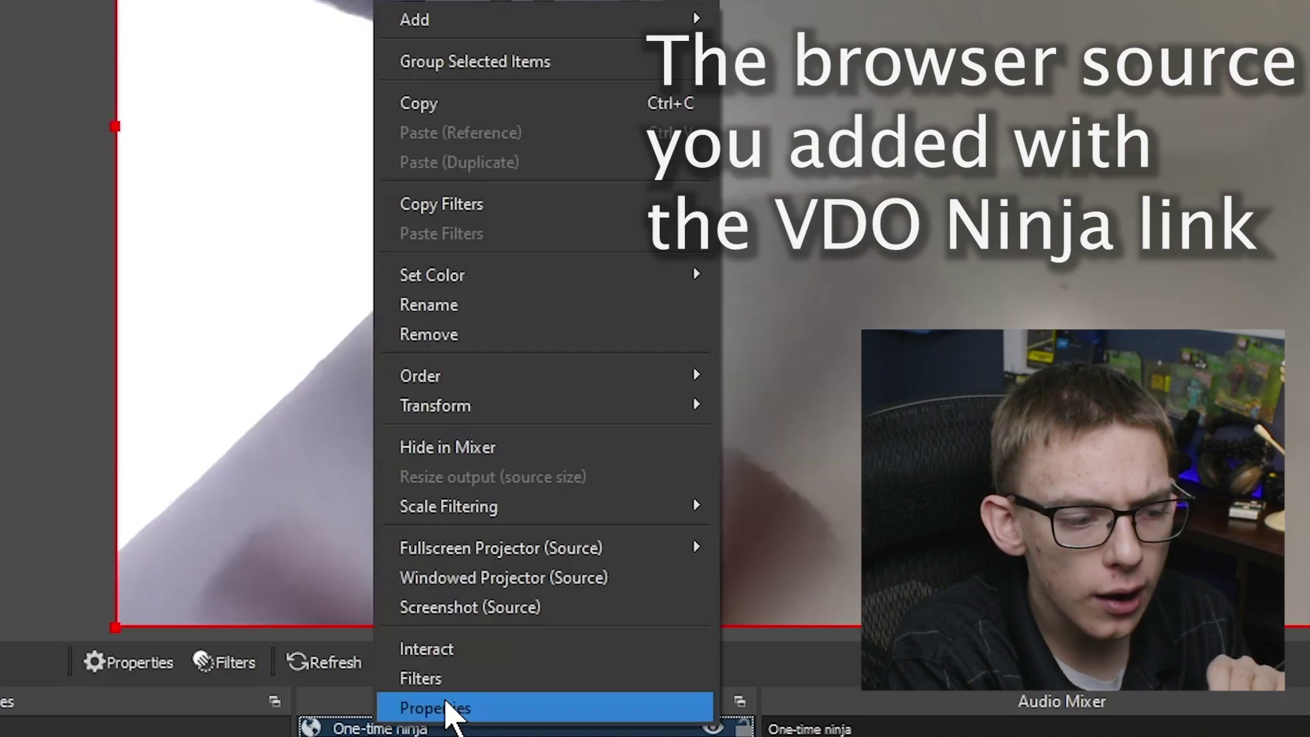
click(451, 680)
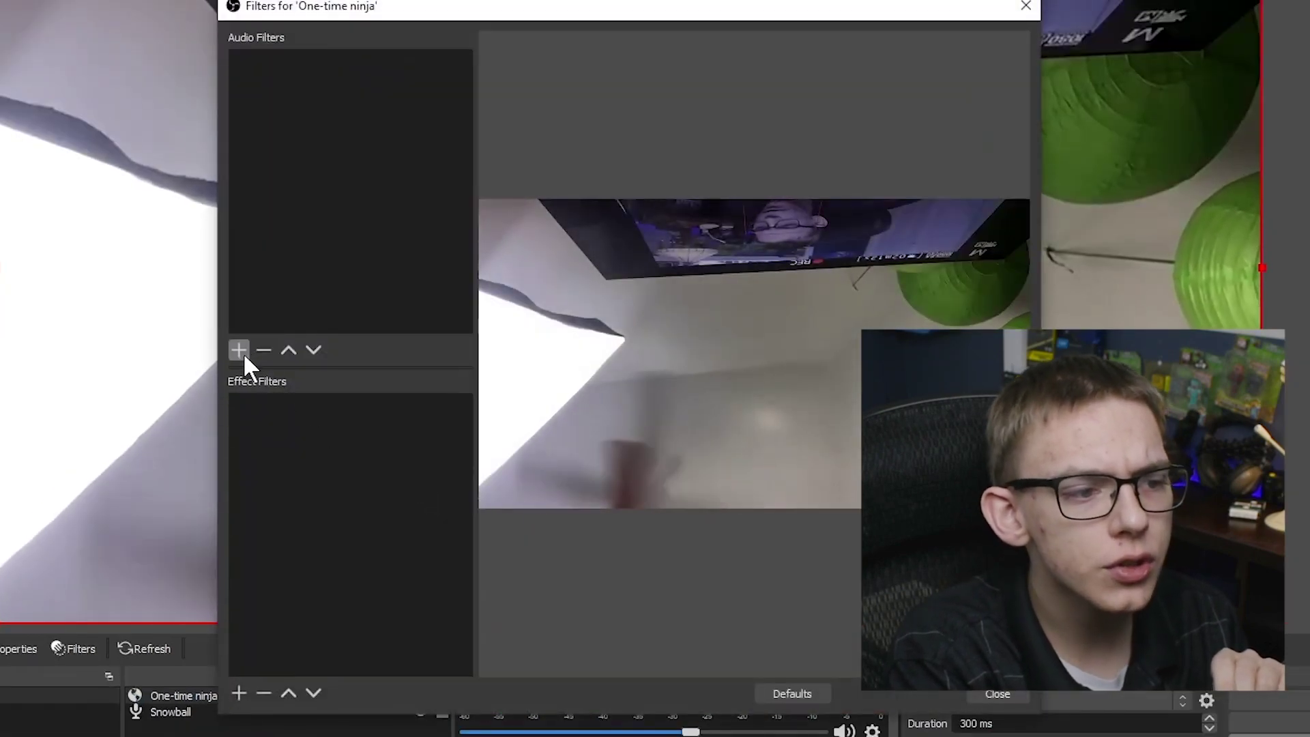
click(239, 694)
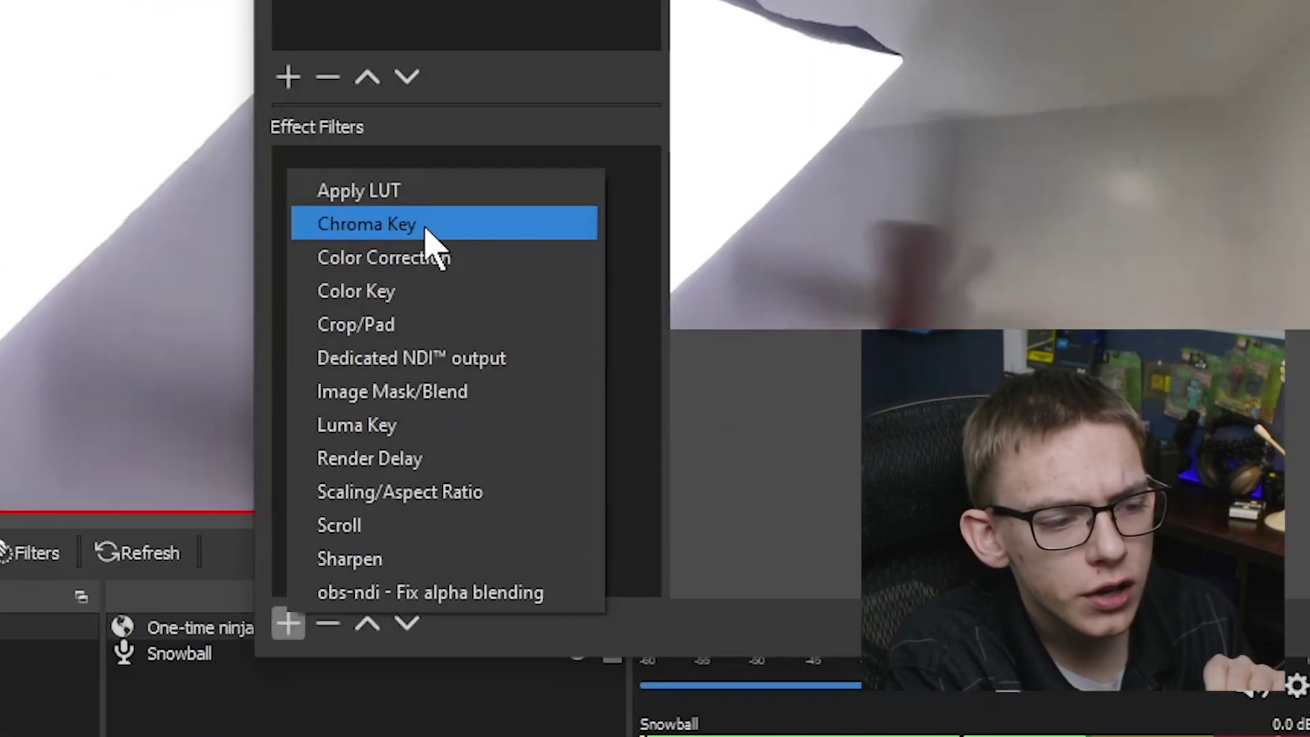
click(428, 225)
click(1127, 76)
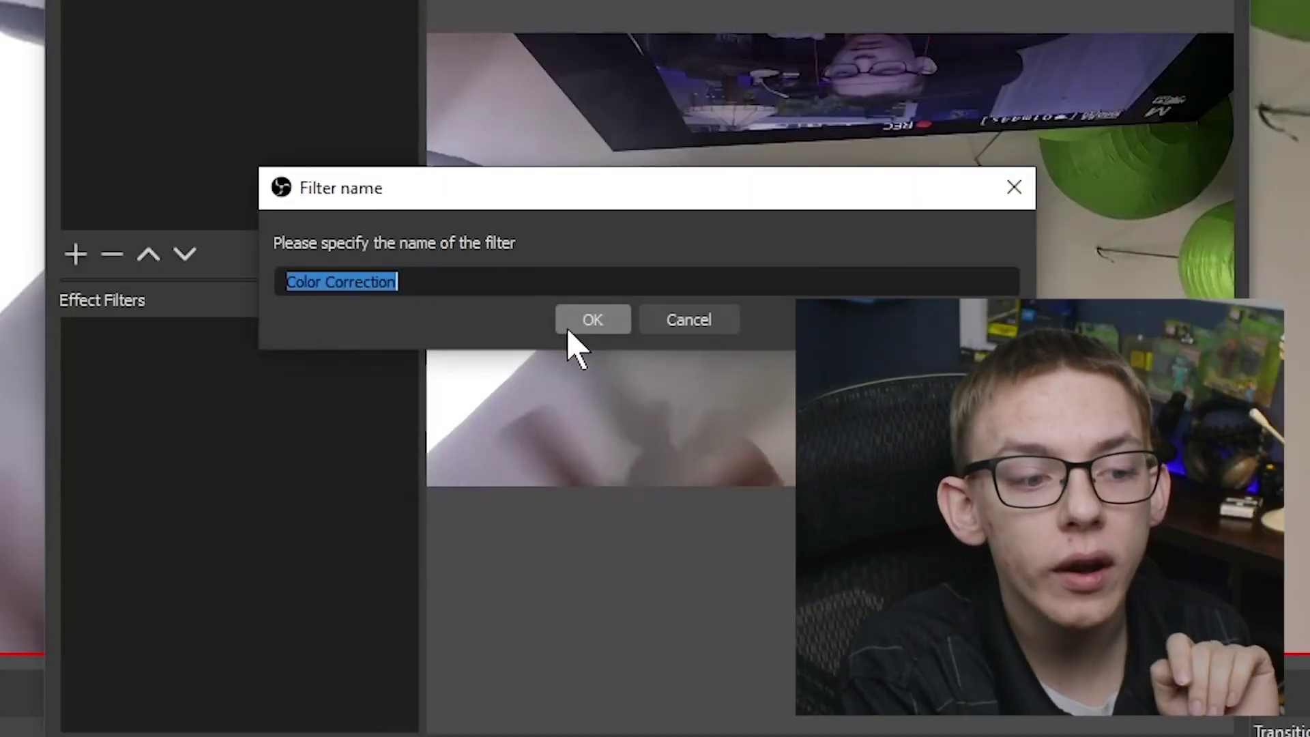
- Add the Color Correction filter to One-time ninja and raise its saturation to 0.49
click(576, 345)
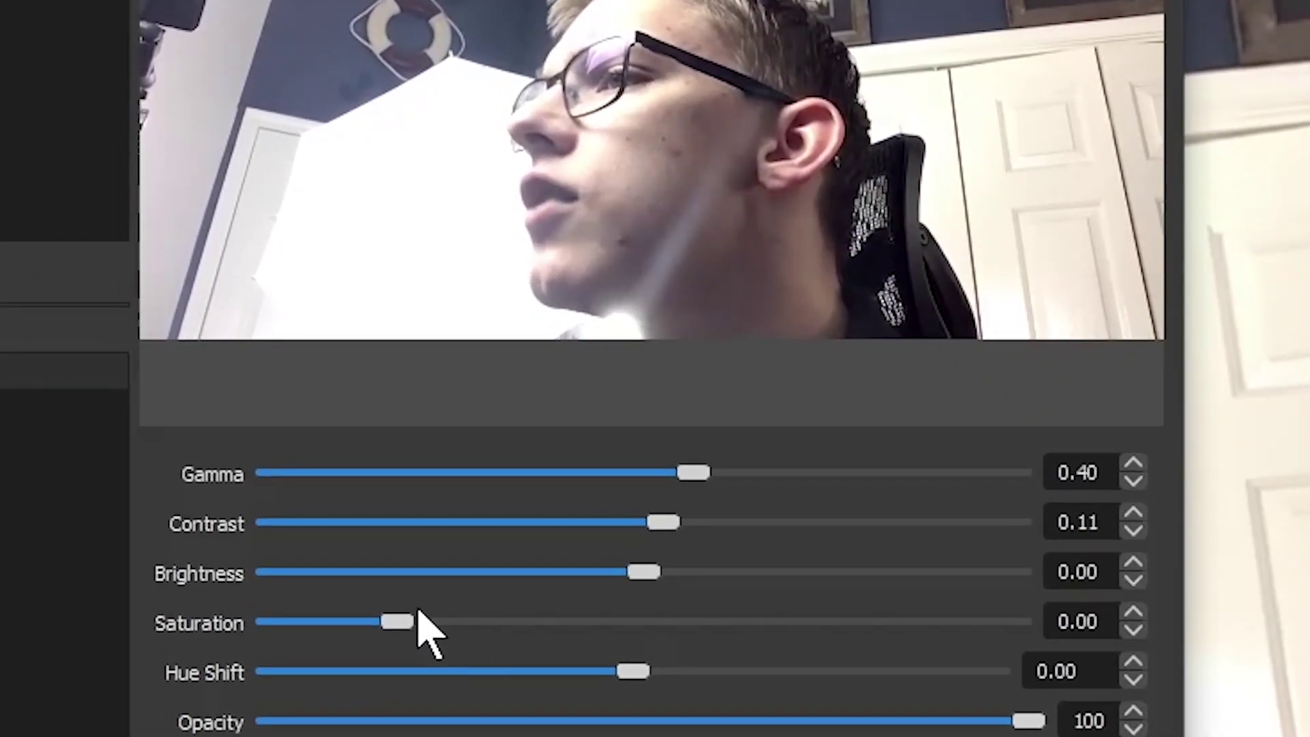
drag(640, 528, 688, 546)
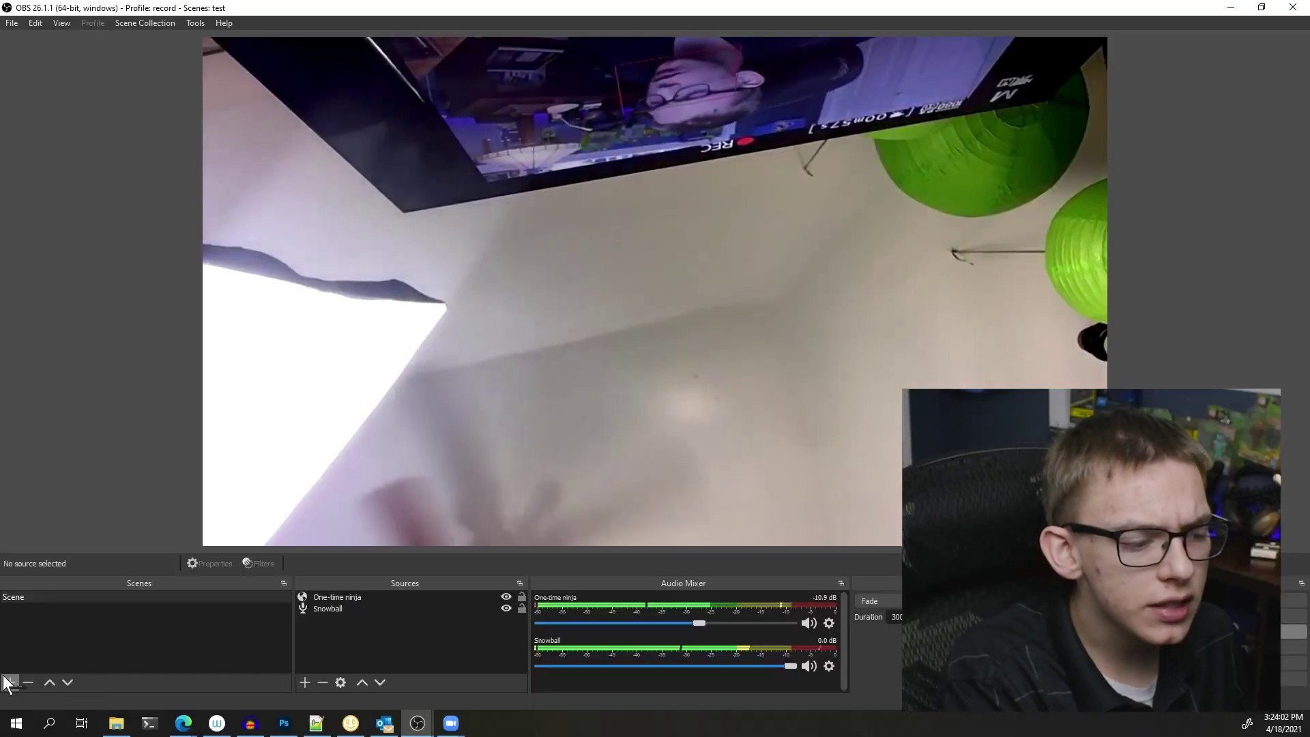
- Add Scene 2 with a Text (GDI+) source reading 'Going to the bathroom BRB'
click(5, 680)
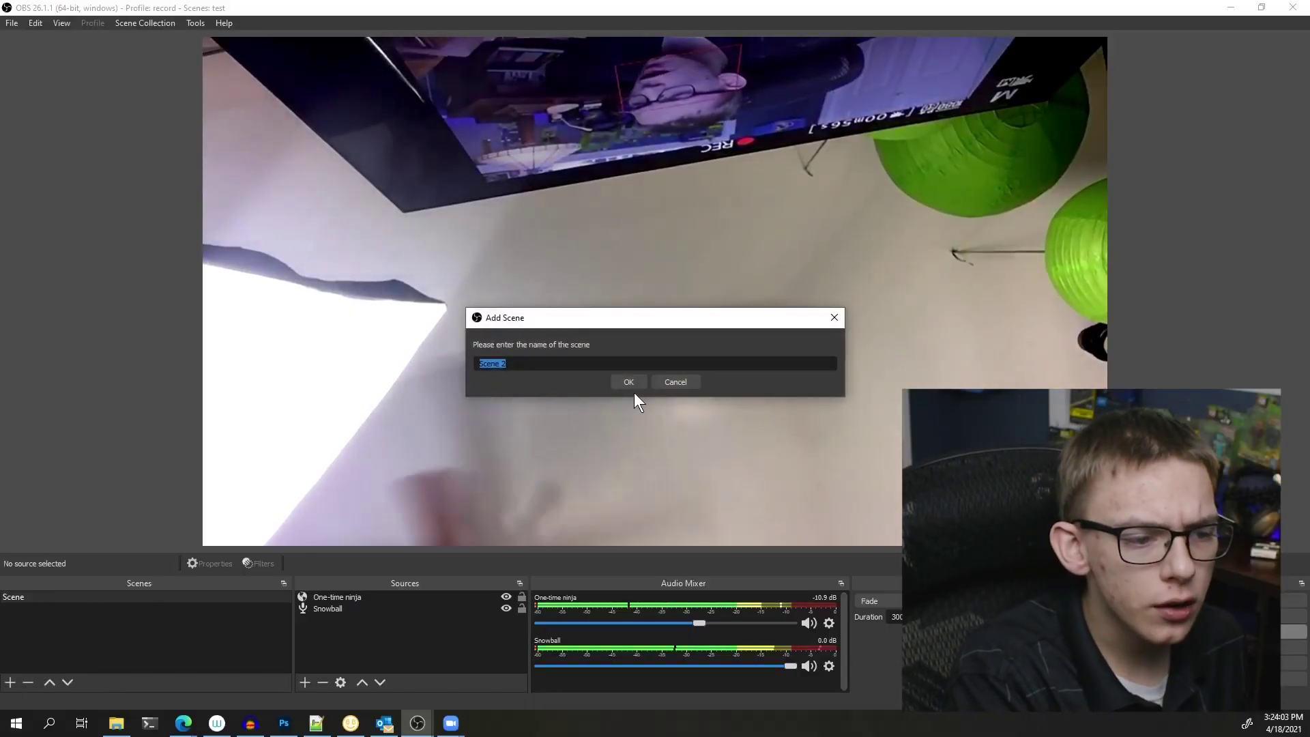
click(628, 382)
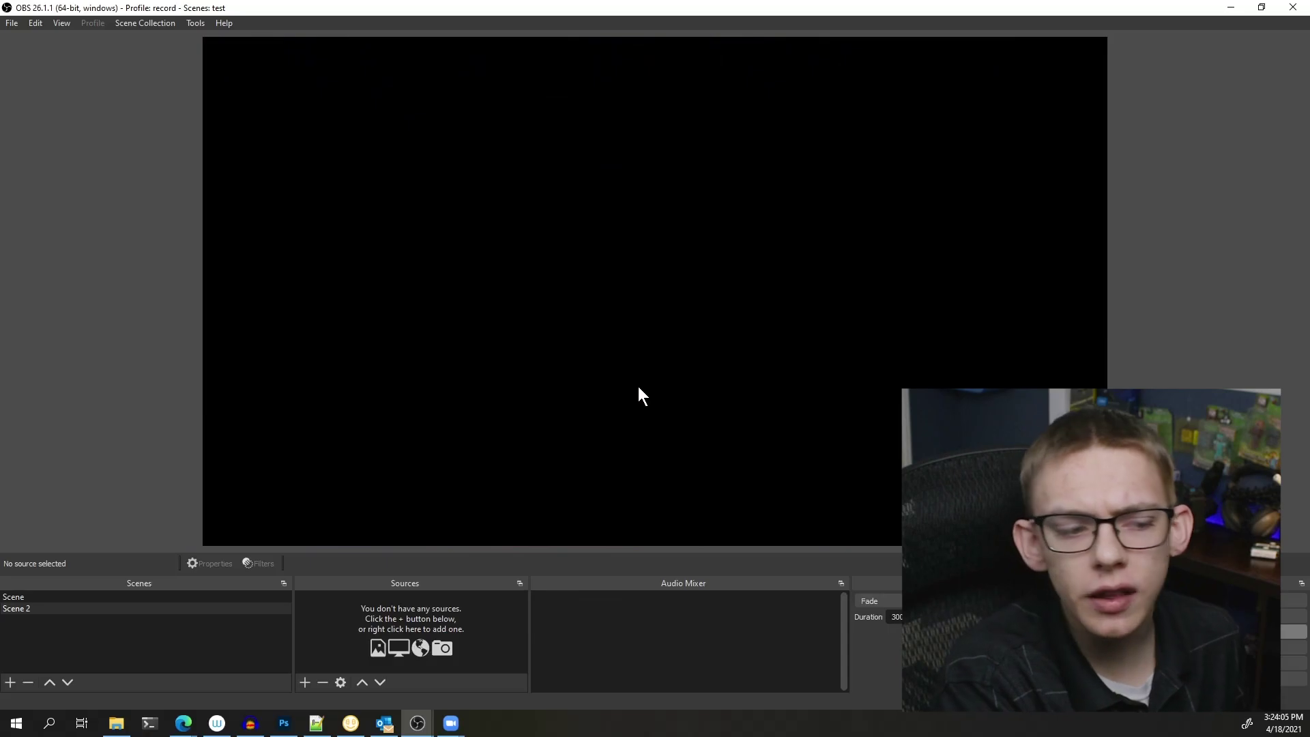
click(306, 682)
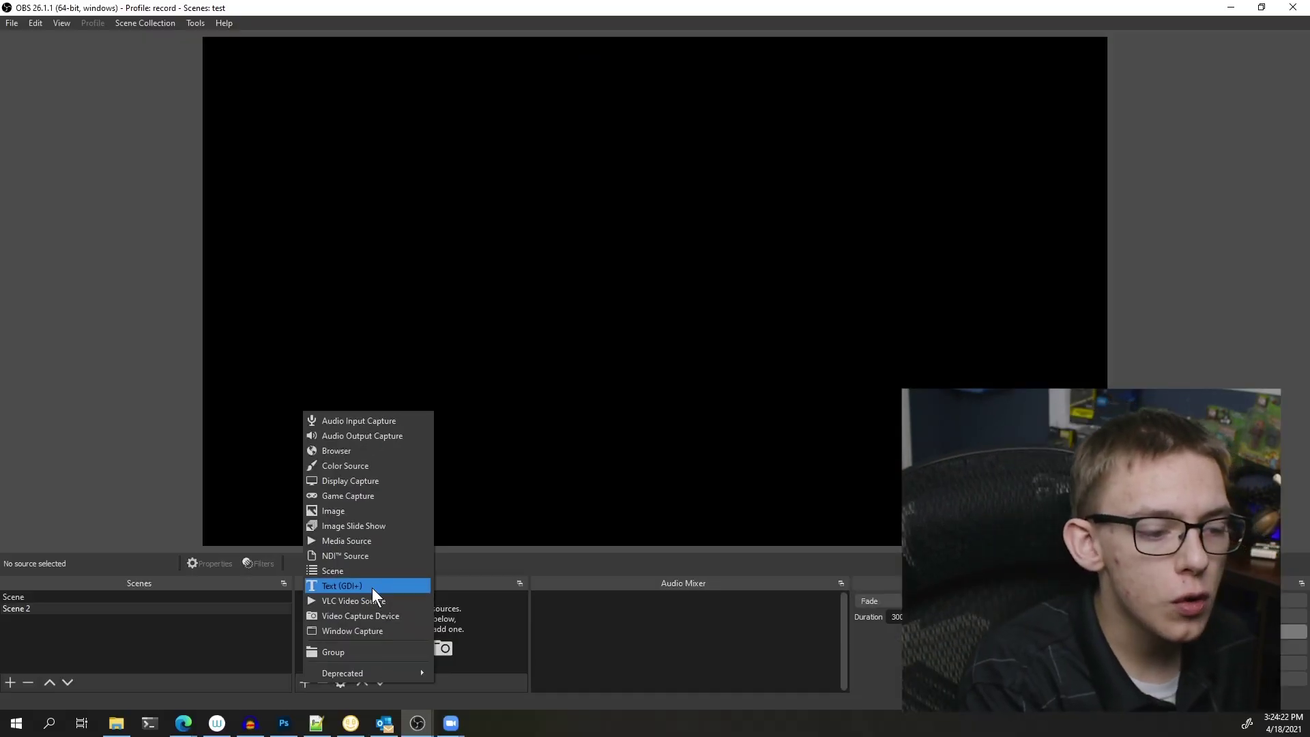
click(371, 586)
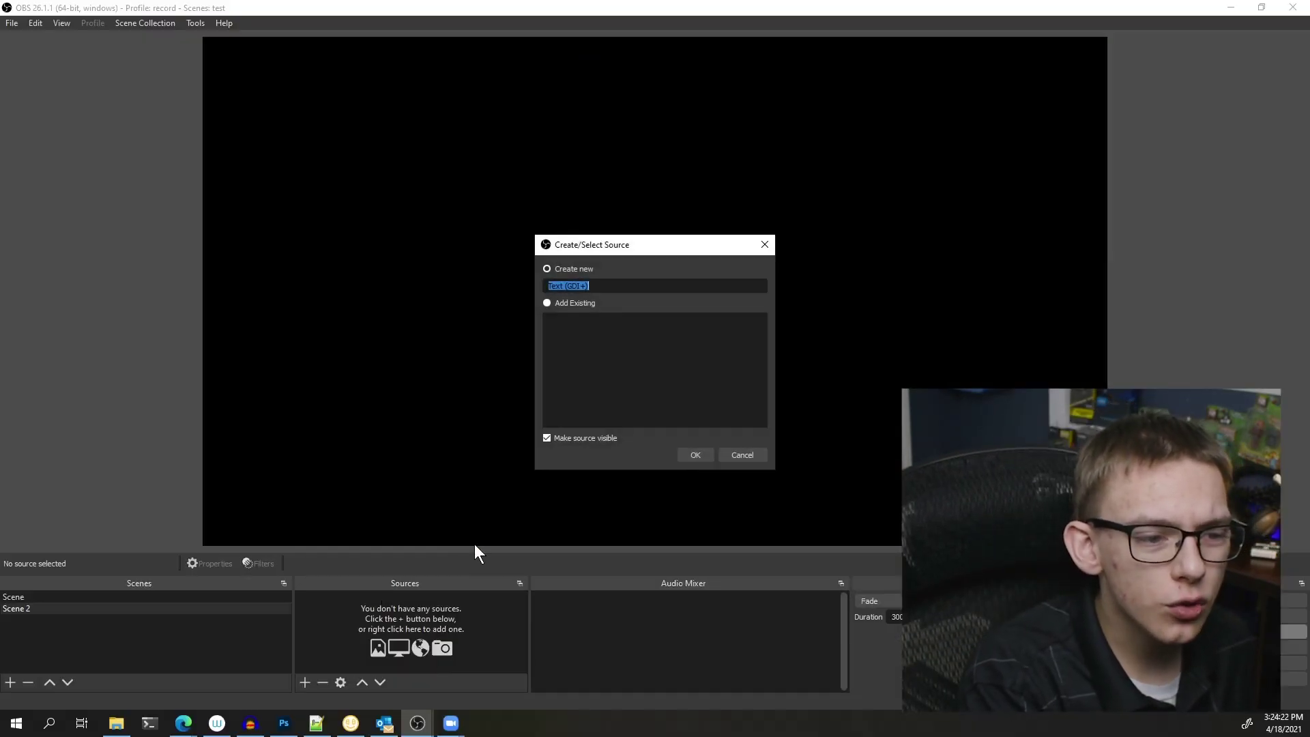
click(632, 497)
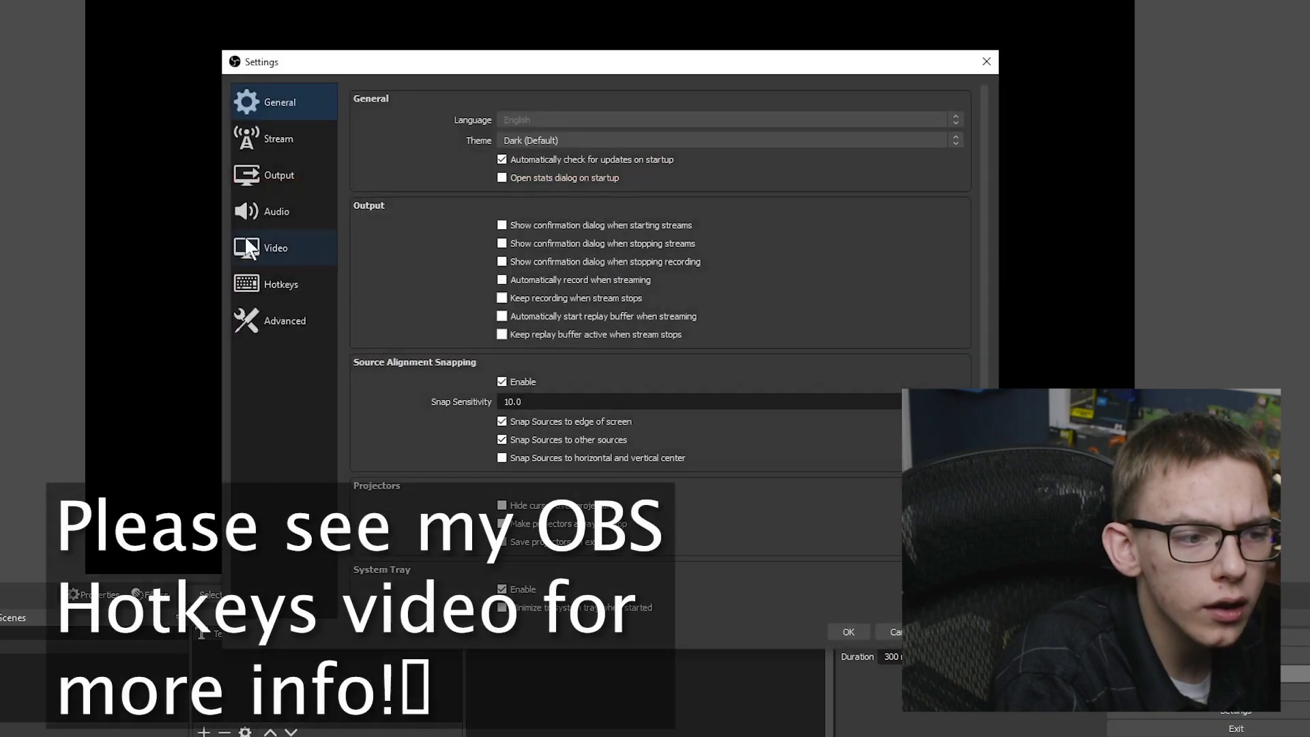
click(280, 285)
- Assign switch-to-scene hotkeys for Scene and Scene 2, using Ctrl + Num 2 for Scene 2
scroll(552, 241, down, 10)
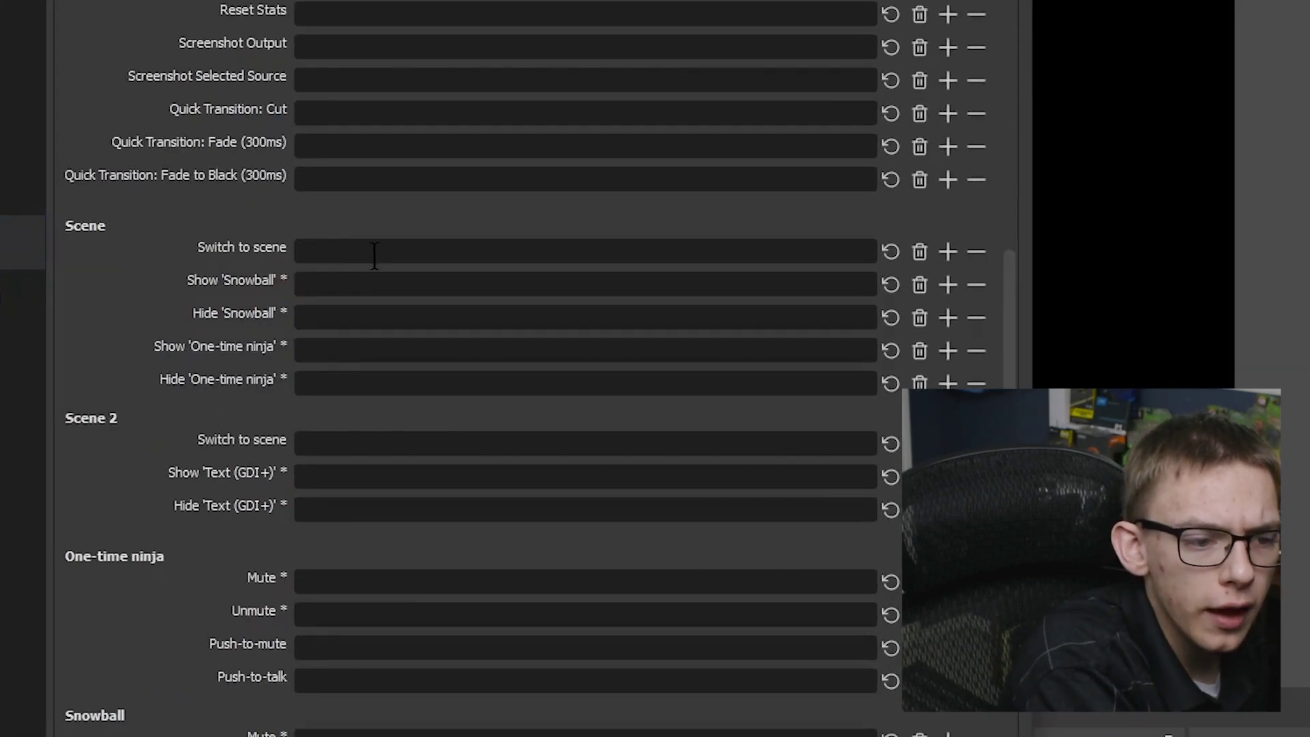
click(374, 255)
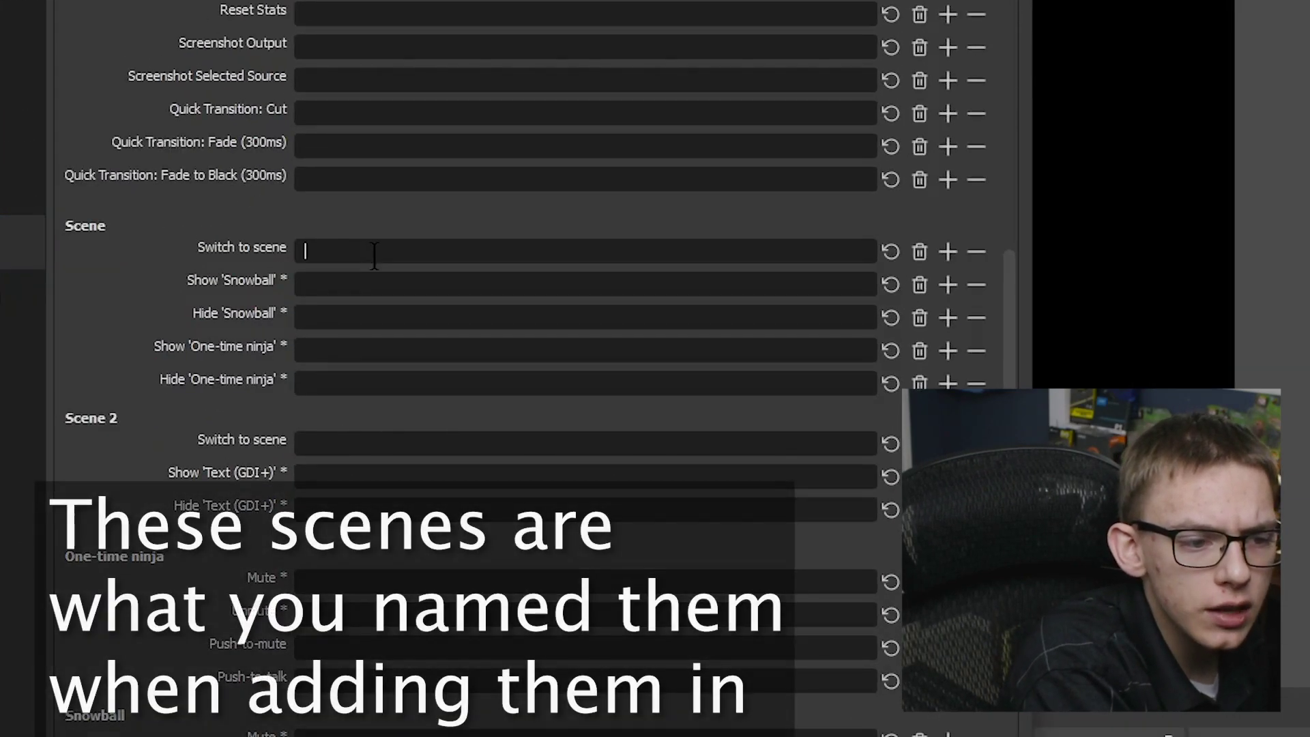
click(374, 443)
key(ctrl+KP_2)
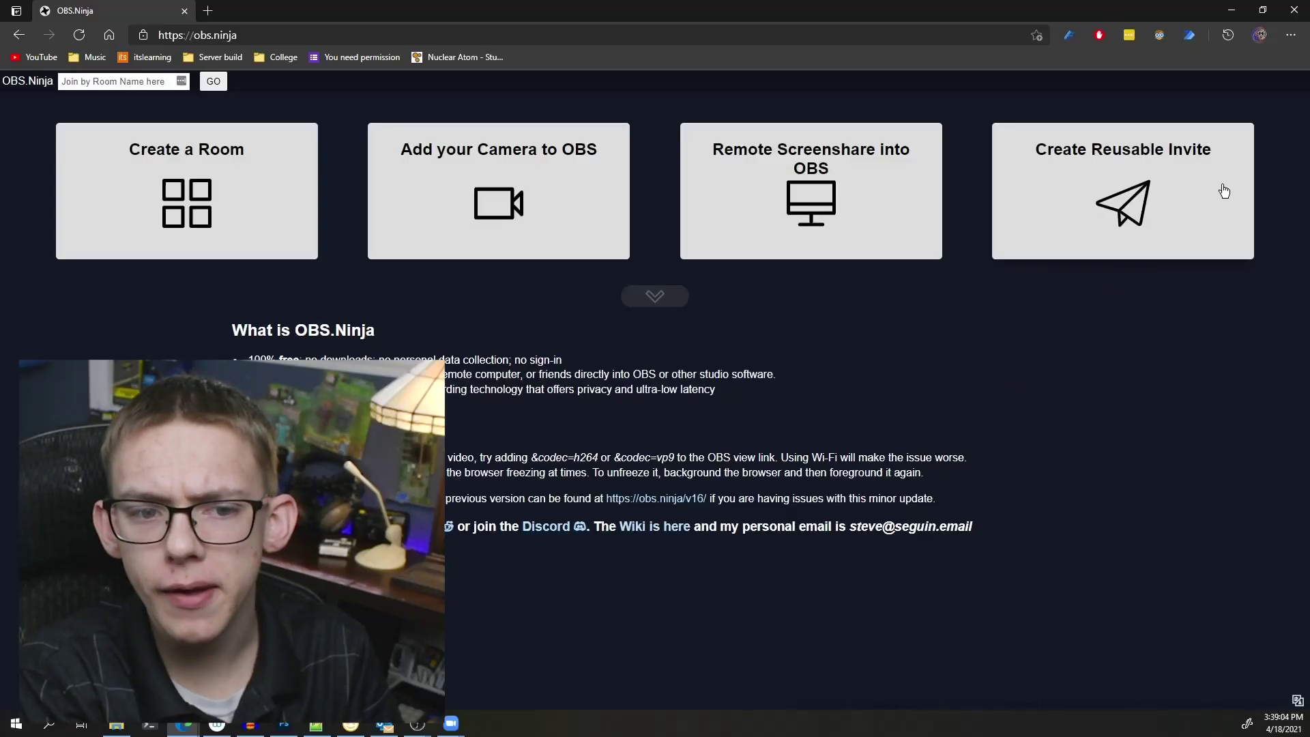
- Create a reusable iPad invite with Stereo, Pro HD Audio and Maximum Resolution, and generate its links
click(1200, 219)
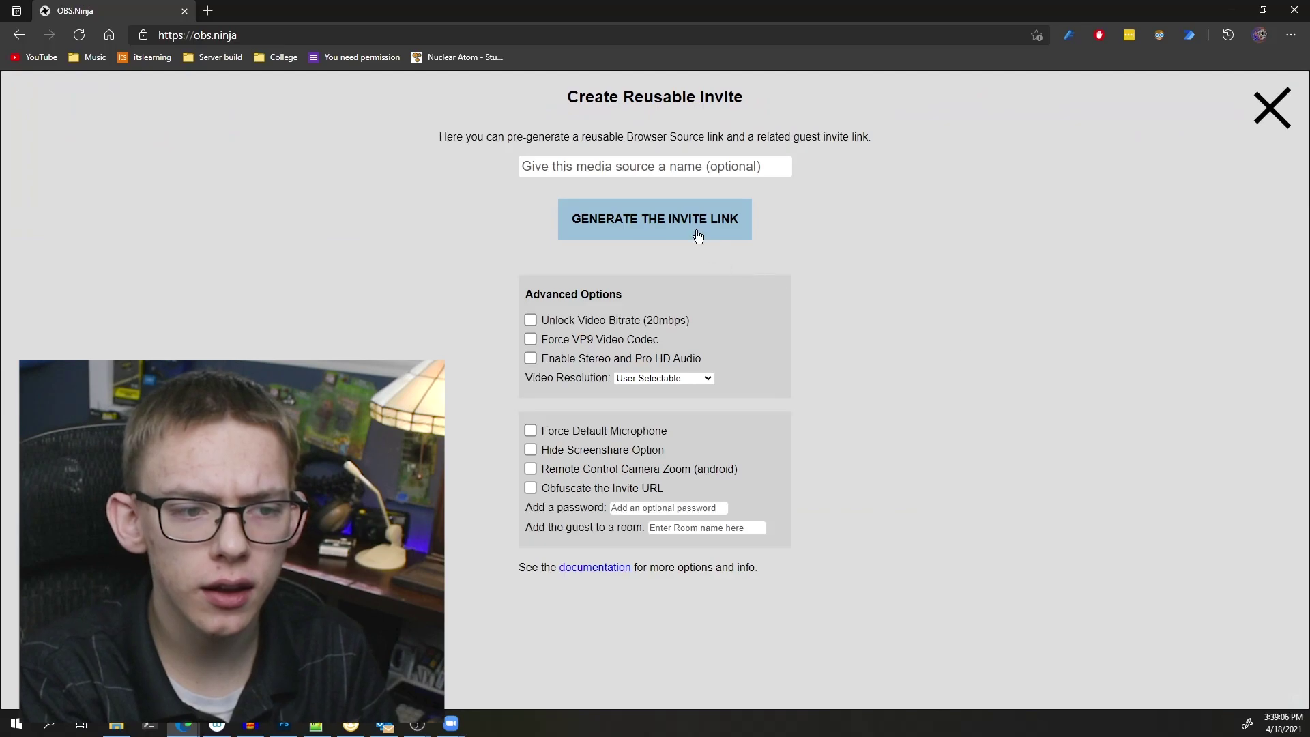
click(624, 167)
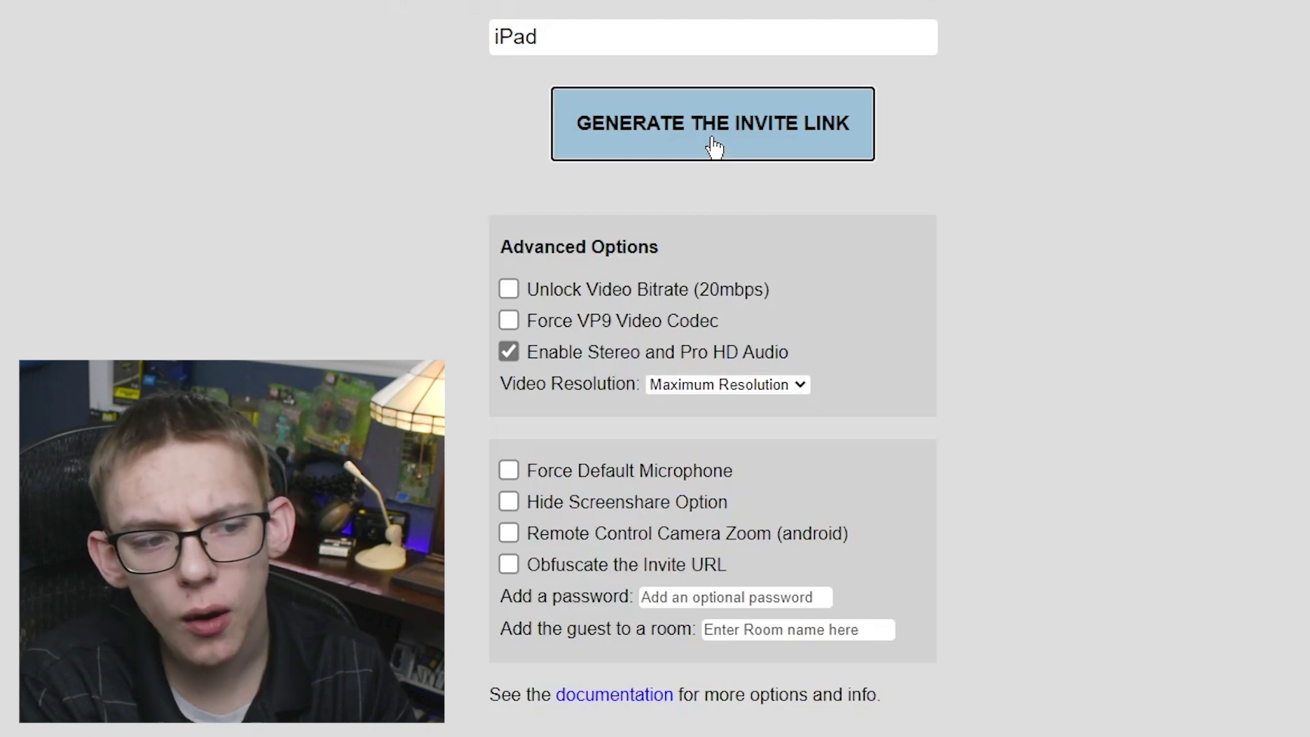
click(714, 147)
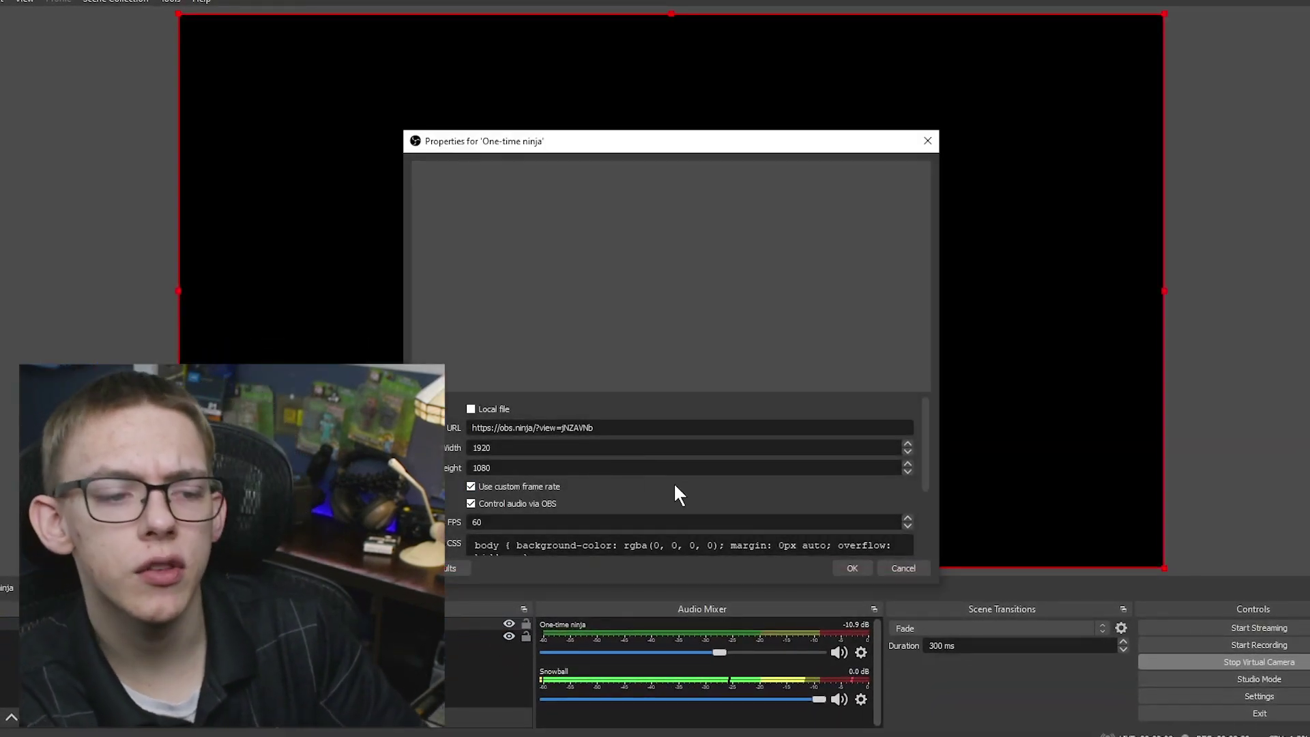
- Replace the One-time ninja browser source URL with the new reusable VDO.Ninja view link
triple_click(623, 435)
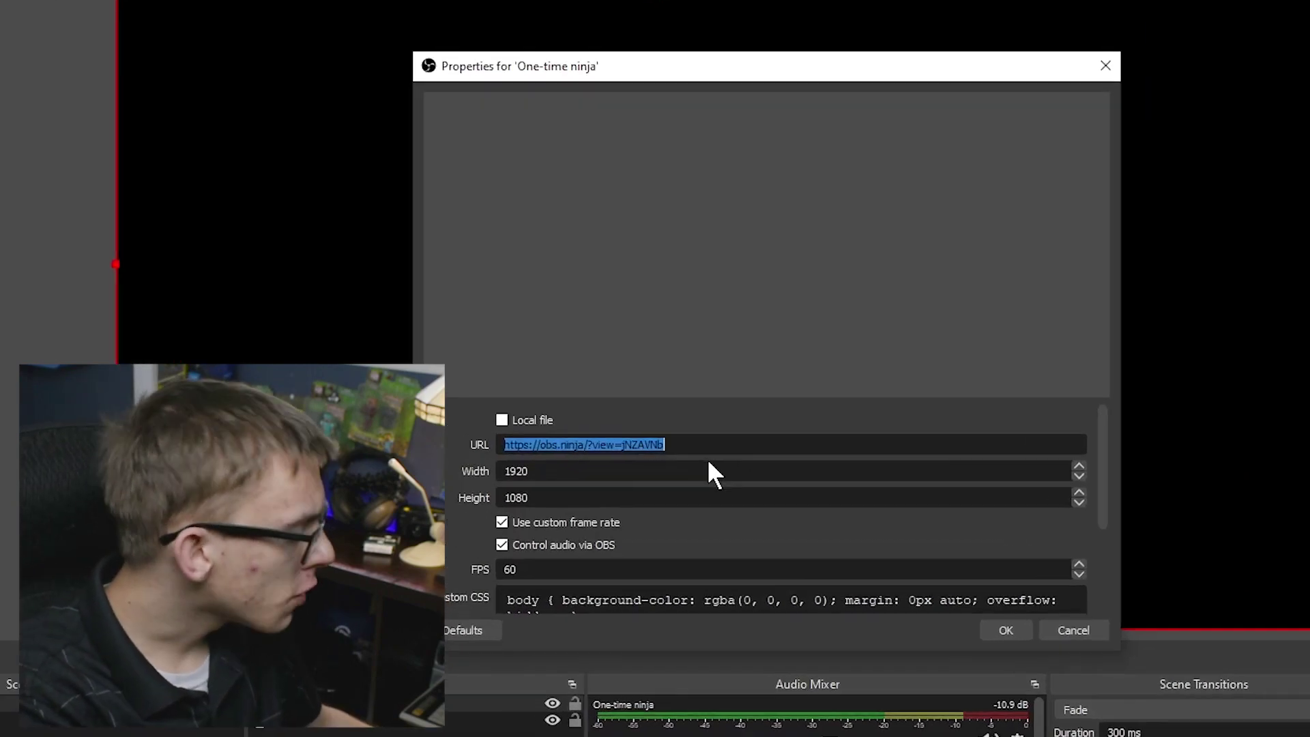
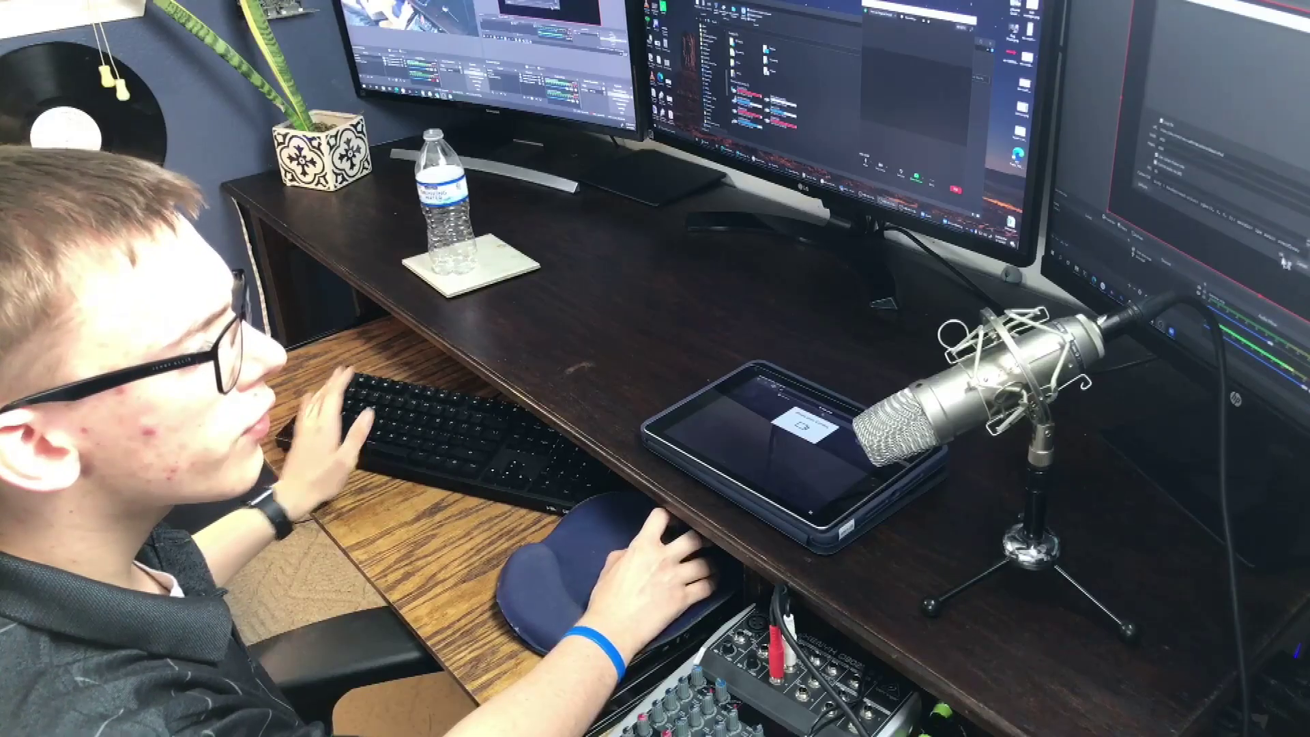